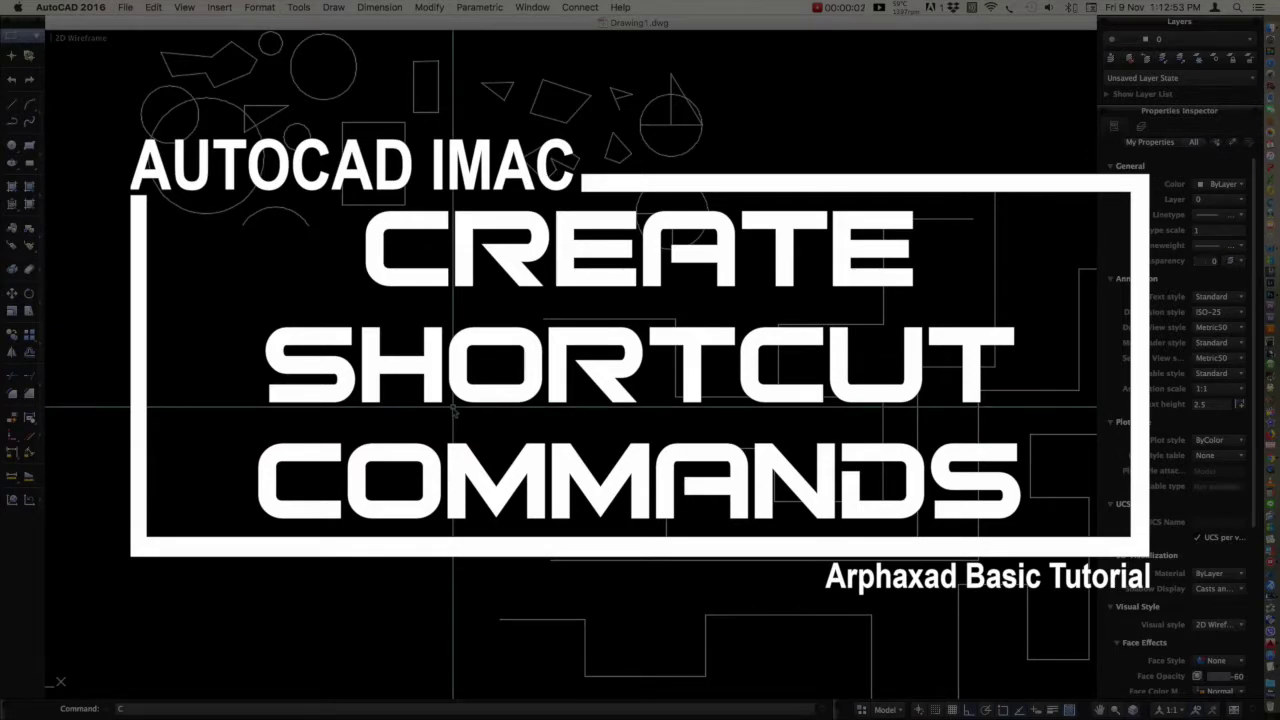
# Step: Copy the upper rectangle with COPY and place the duplicate directly below the original
pyautogui.press('Return')
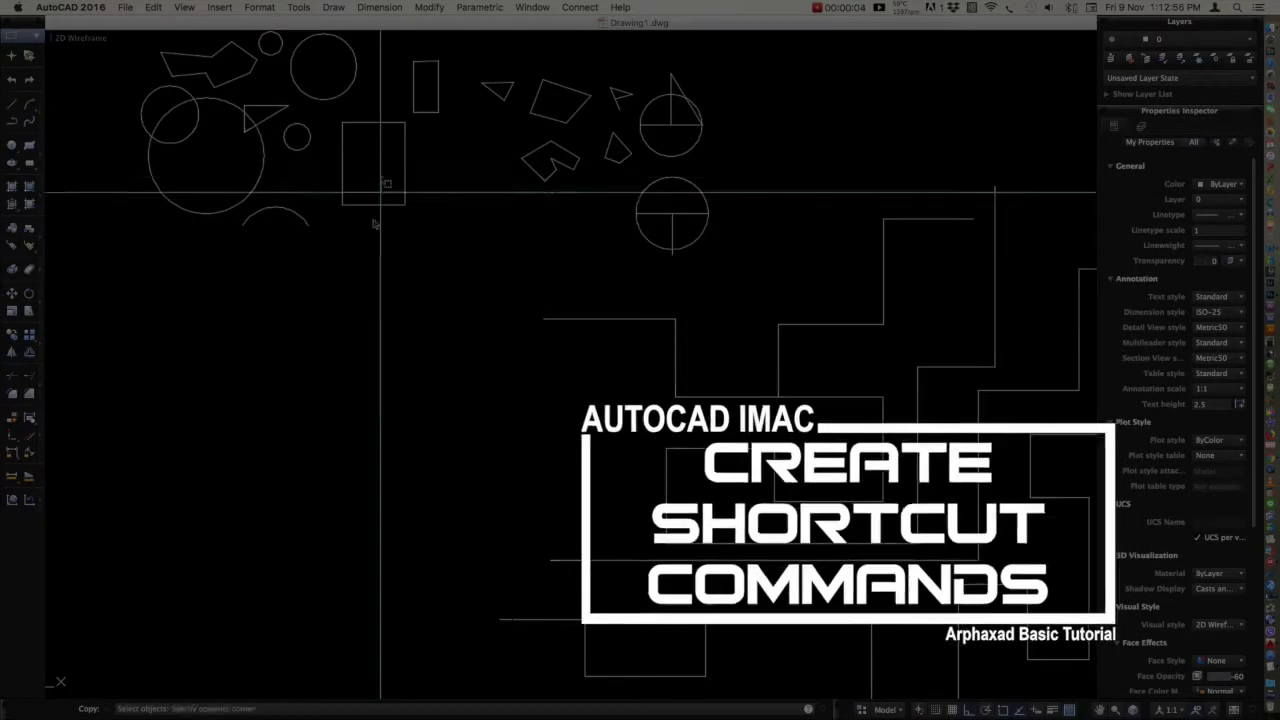
pyautogui.click(373, 205)
pyautogui.press('Return')
pyautogui.click(373, 234)
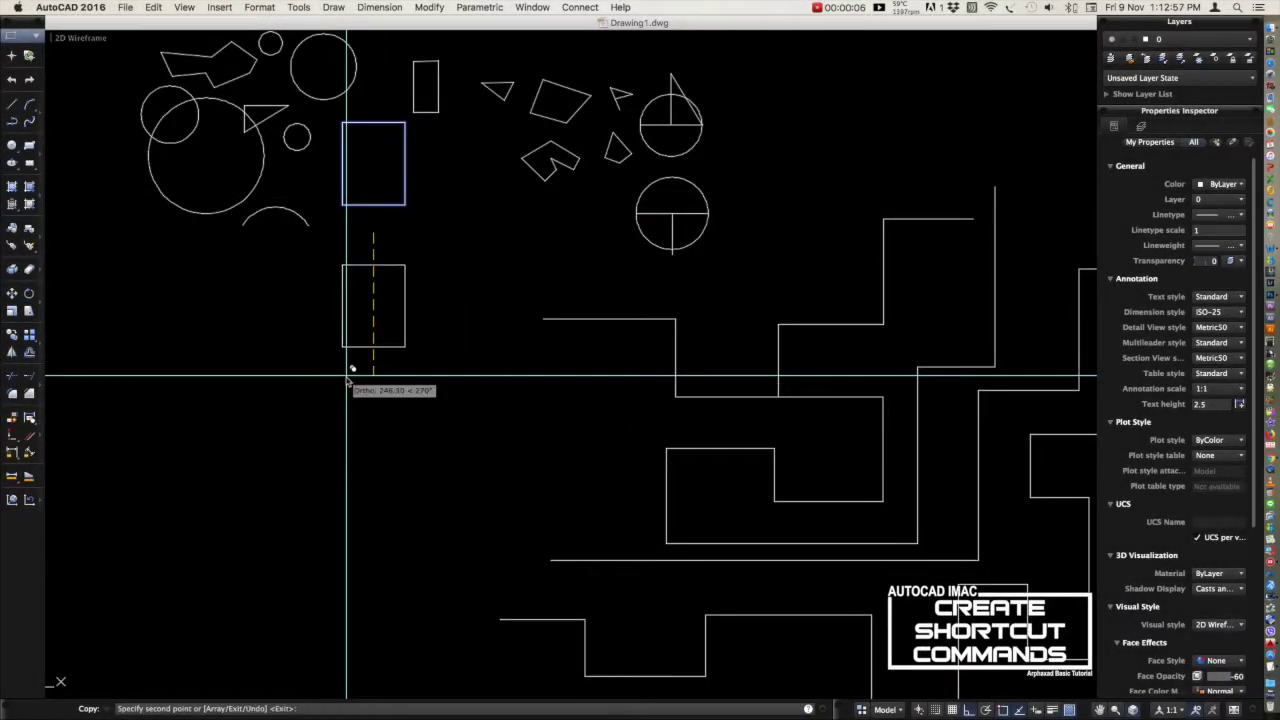
pyautogui.click(350, 372)
pyautogui.press('Return')
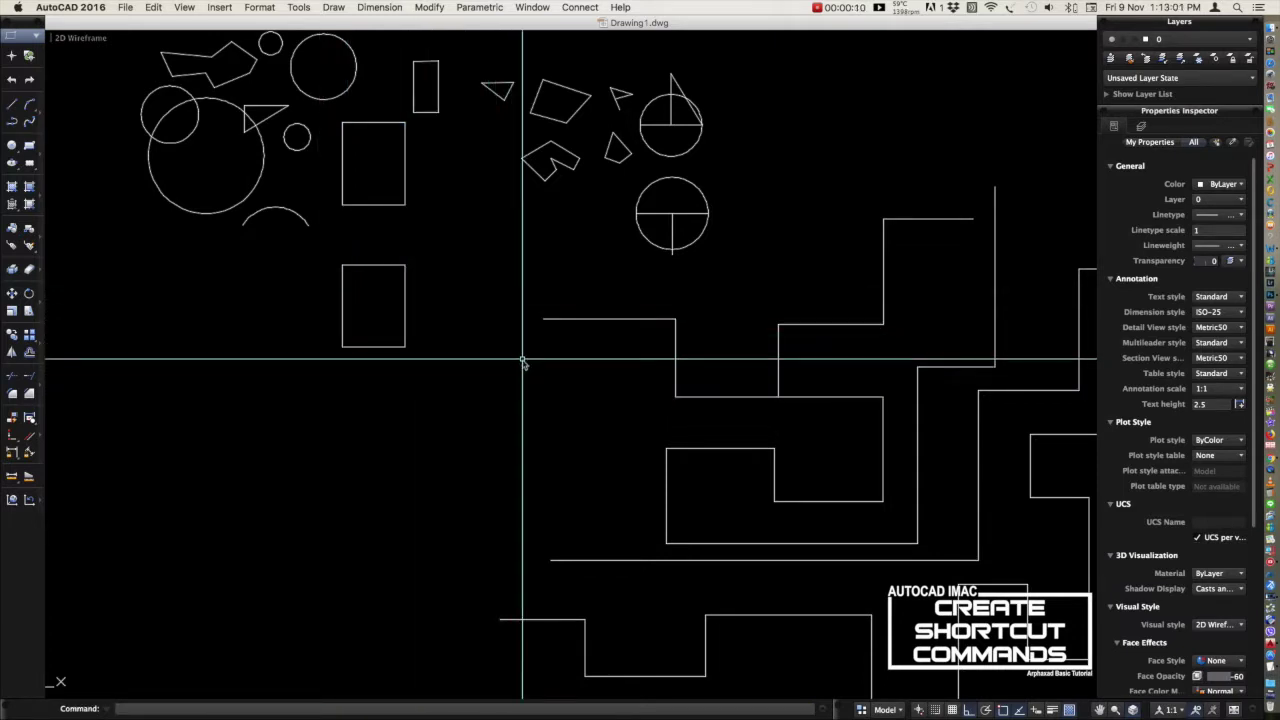
pyautogui.click(299, 7)
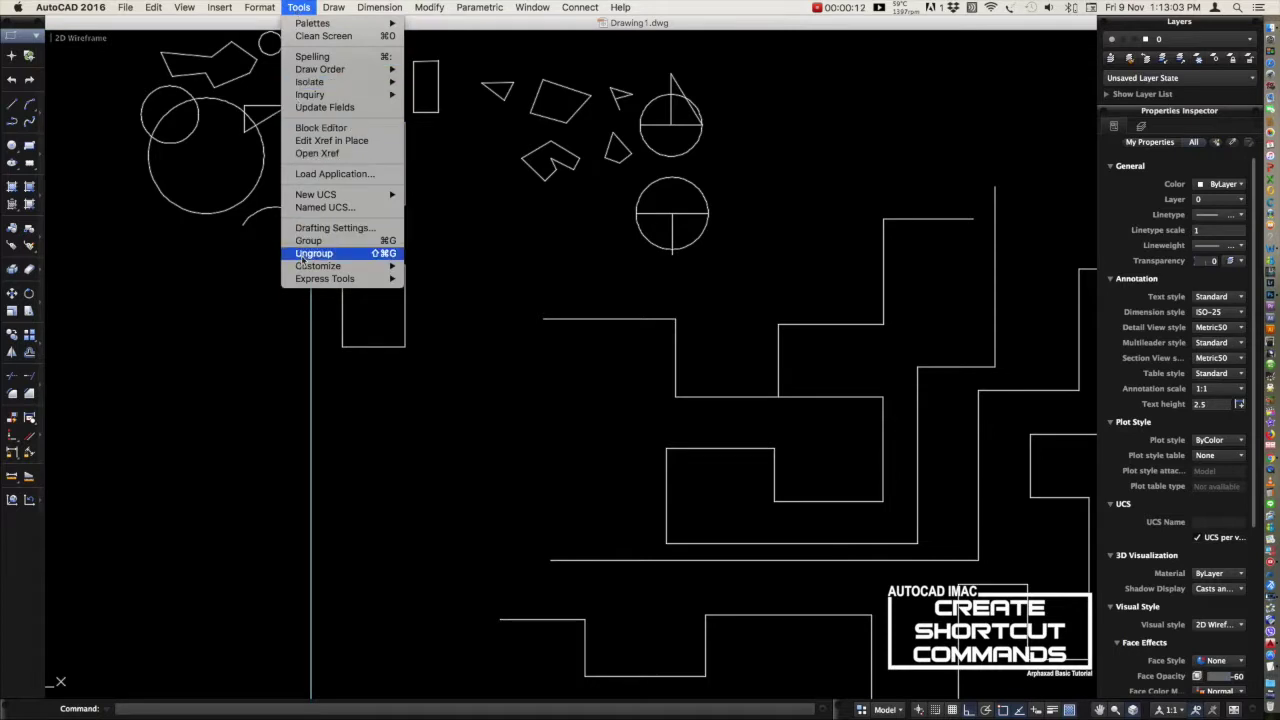
pyautogui.moveTo(301, 266)
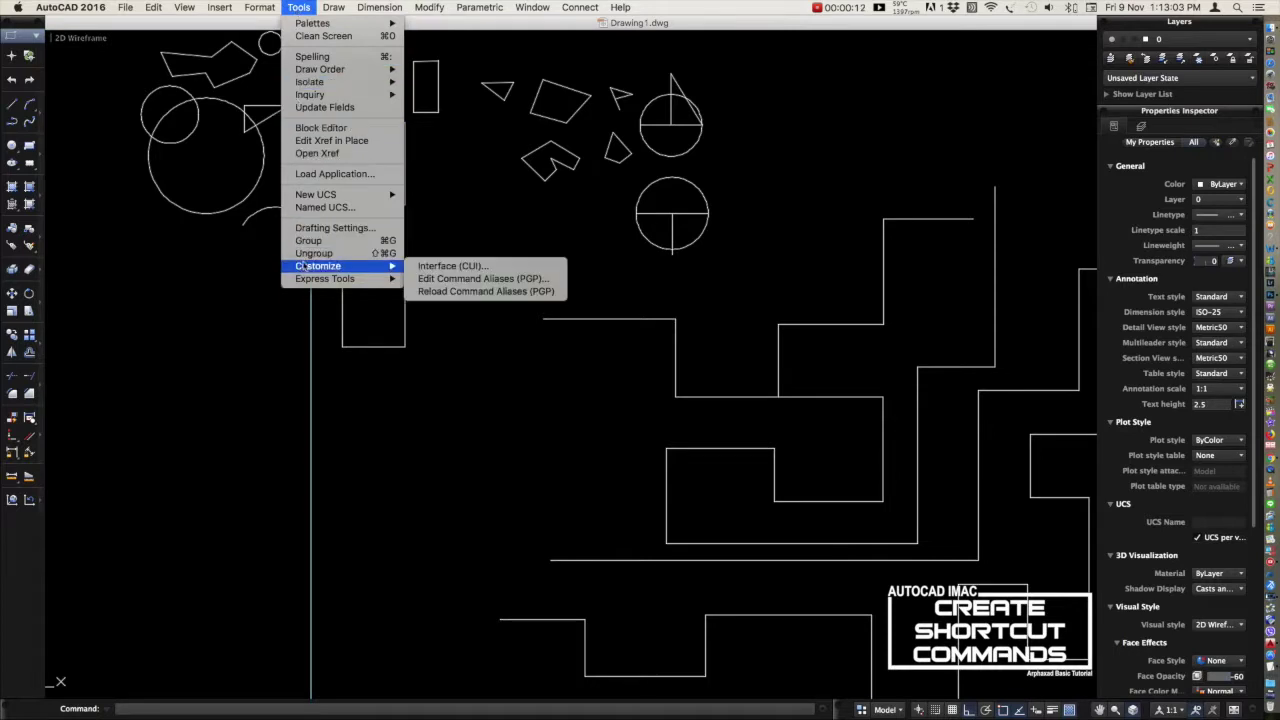
pyautogui.click(558, 282)
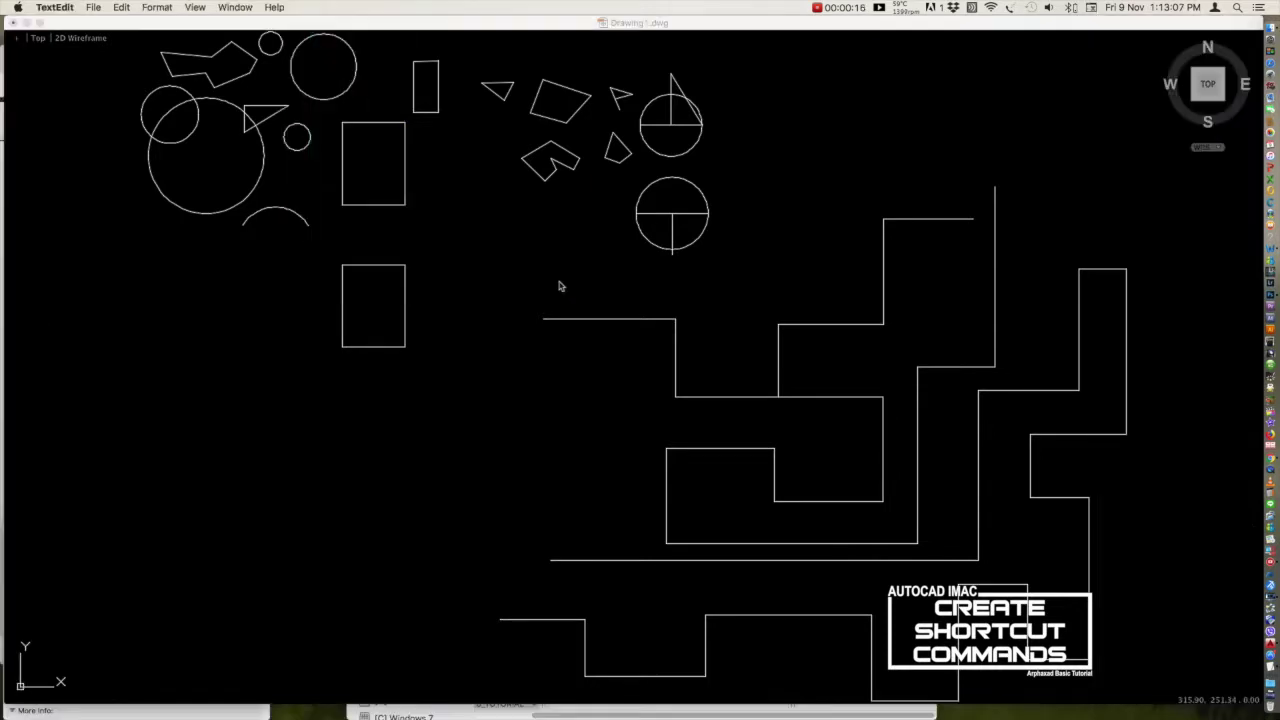
pyautogui.moveTo(564, 320); pyautogui.dragTo(564, 547)
pyautogui.scroll(-5, 530, 290)
pyautogui.scroll(-10, 500, 277)
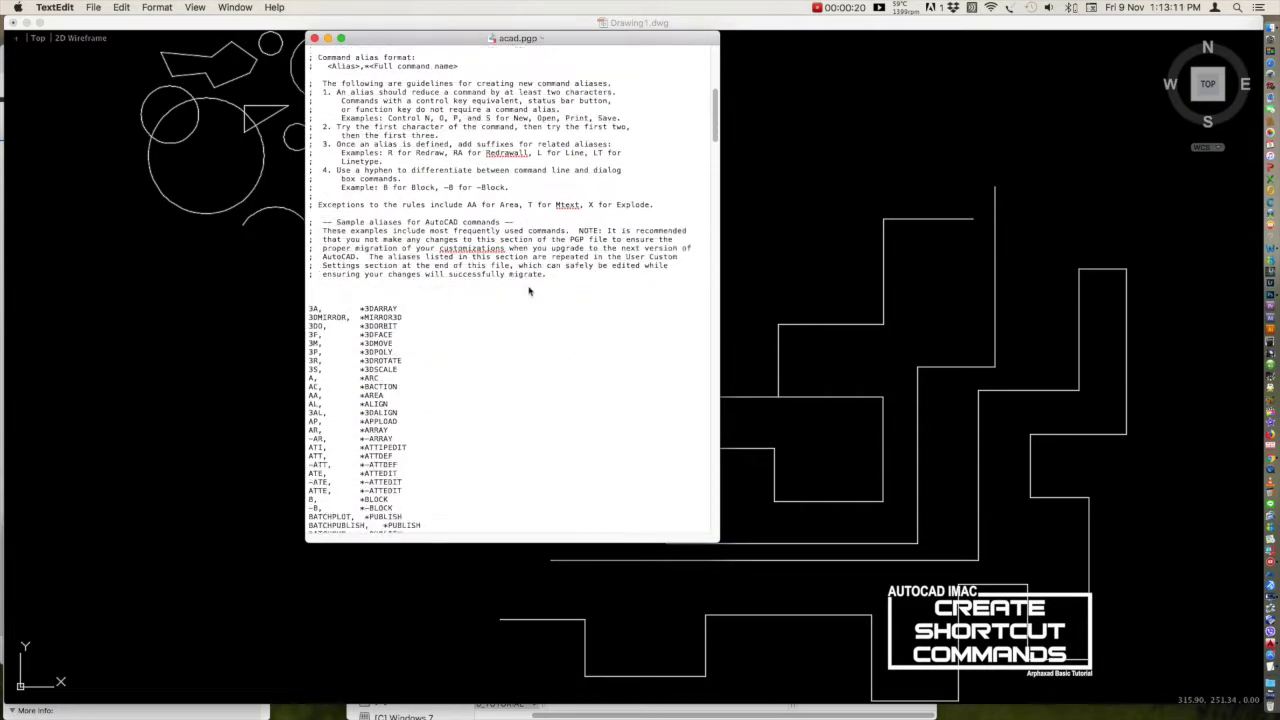
pyautogui.moveTo(342, 208); pyautogui.dragTo(522, 560)
pyautogui.click(507, 422)
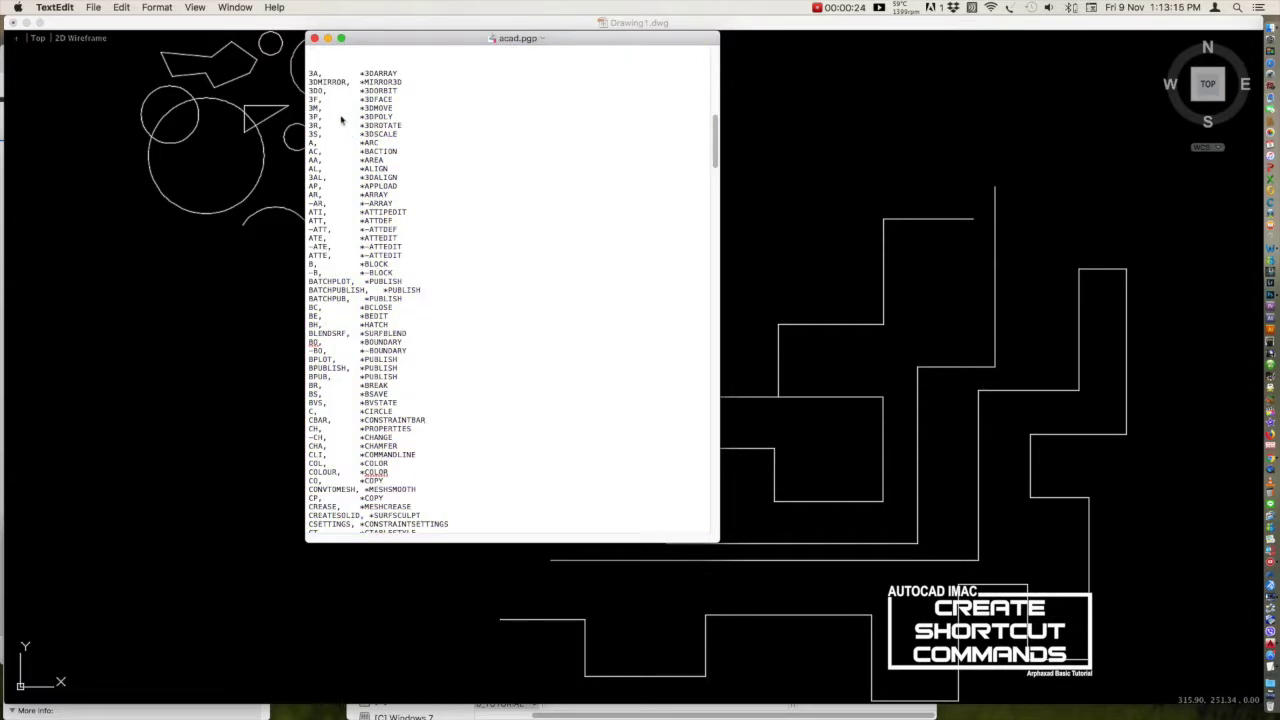
pyautogui.click(314, 38)
# Step: Reopen acad.pgp with the PGP command and scroll to the command alias list
pyautogui.click(414, 434)
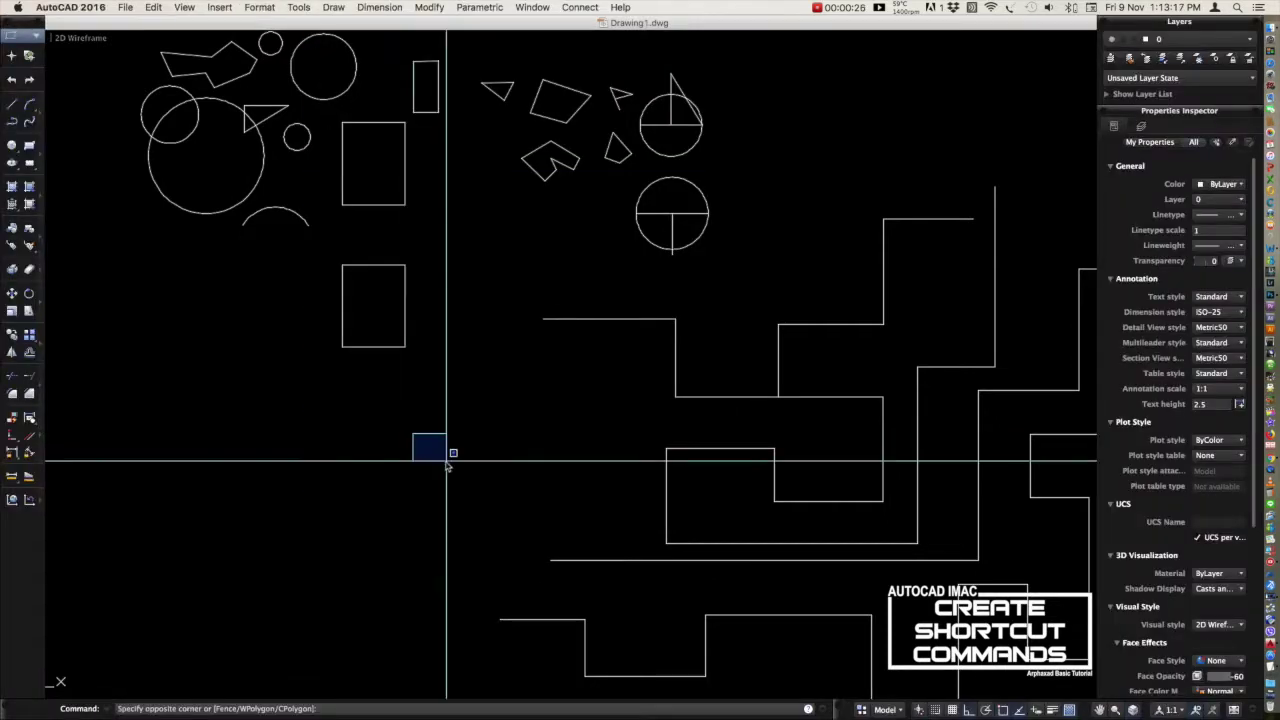
pyautogui.write('PGP')
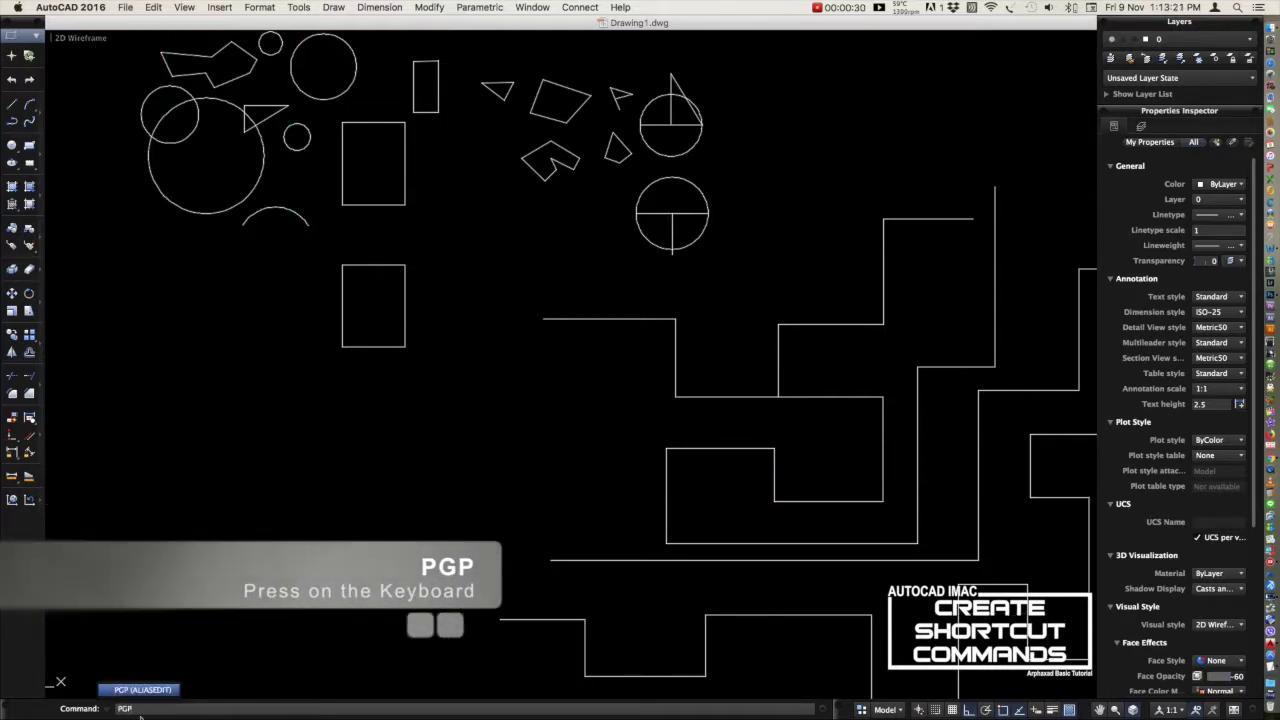
pyautogui.press('Return')
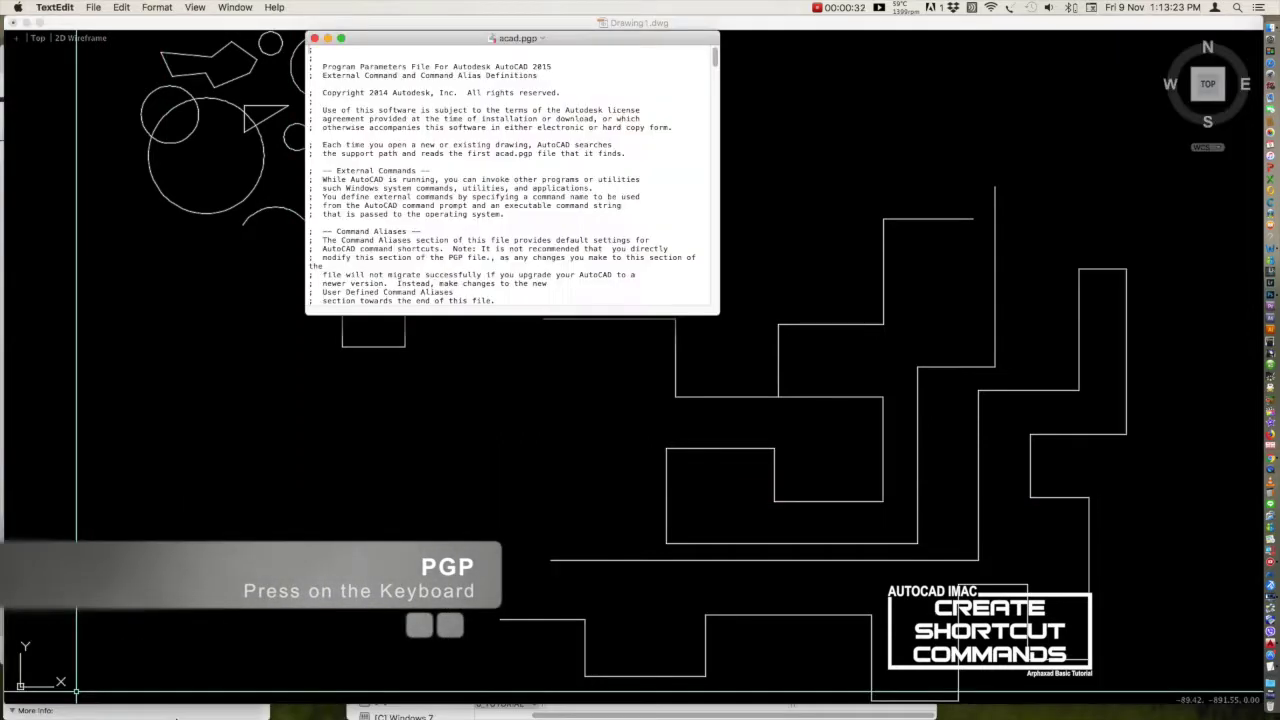
pyautogui.moveTo(566, 316); pyautogui.dragTo(566, 592)
pyautogui.scroll(-5, 718, 148)
pyautogui.moveTo(718, 148); pyautogui.dragTo(711, 204)
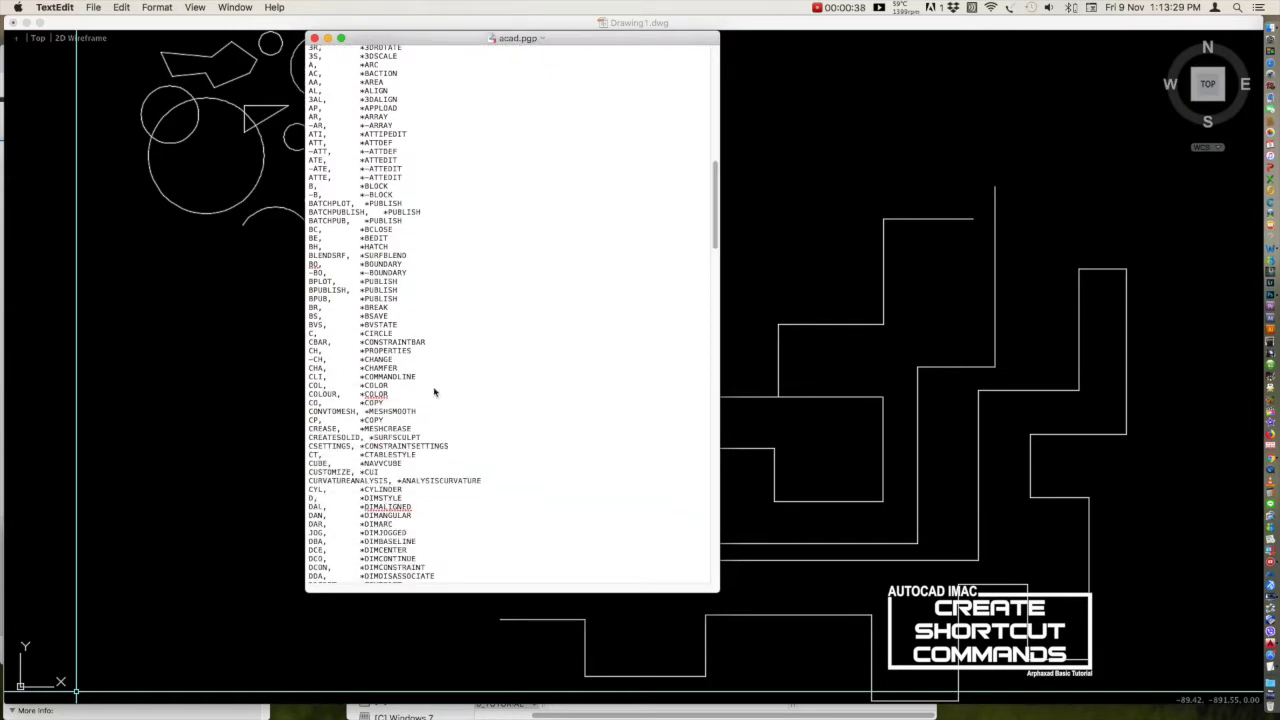
# Step: Duplicate the CO, *COPY line onto a new line beneath it for the alias 1
pyautogui.press('Return')
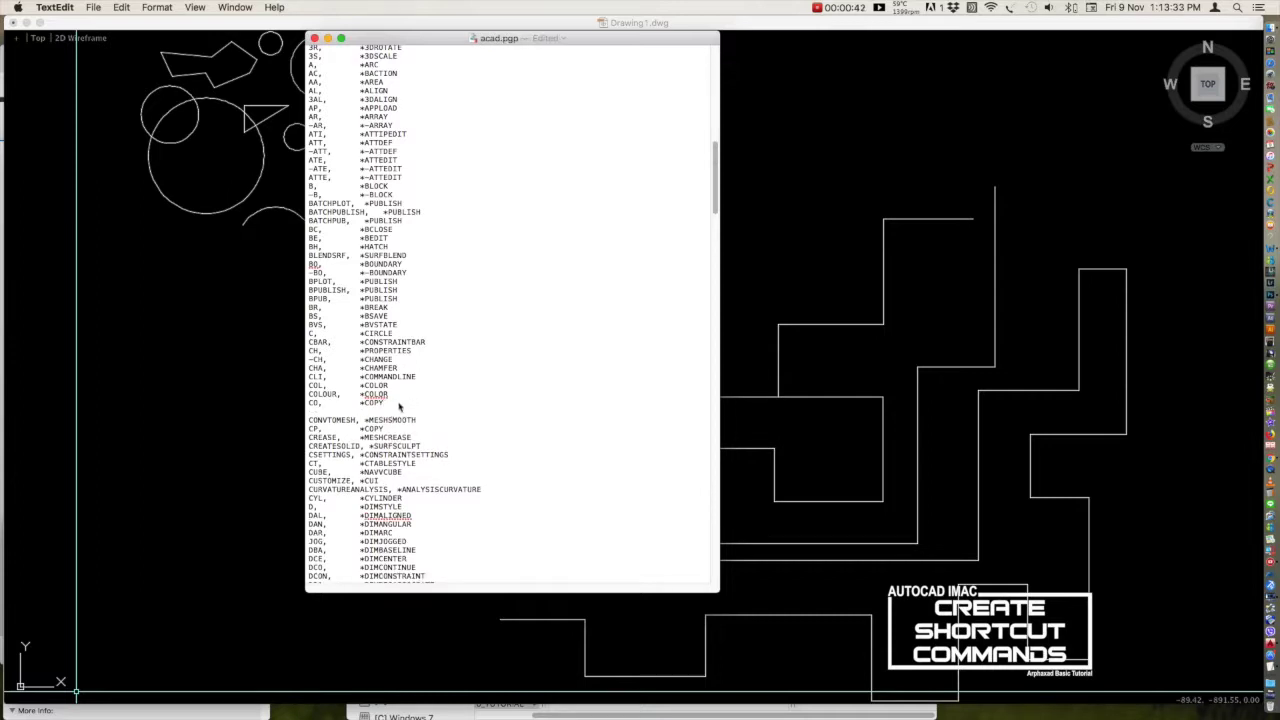
pyautogui.moveTo(398, 405); pyautogui.dragTo(302, 405)
pyautogui.press('super+c')
pyautogui.click(311, 418)
pyautogui.press('super+v')
# Step: Scroll down to the DLI, *DIMLINEAR line and select it
pyautogui.scroll(-7, 472, 525)
pyautogui.scroll(-1, 412, 295)
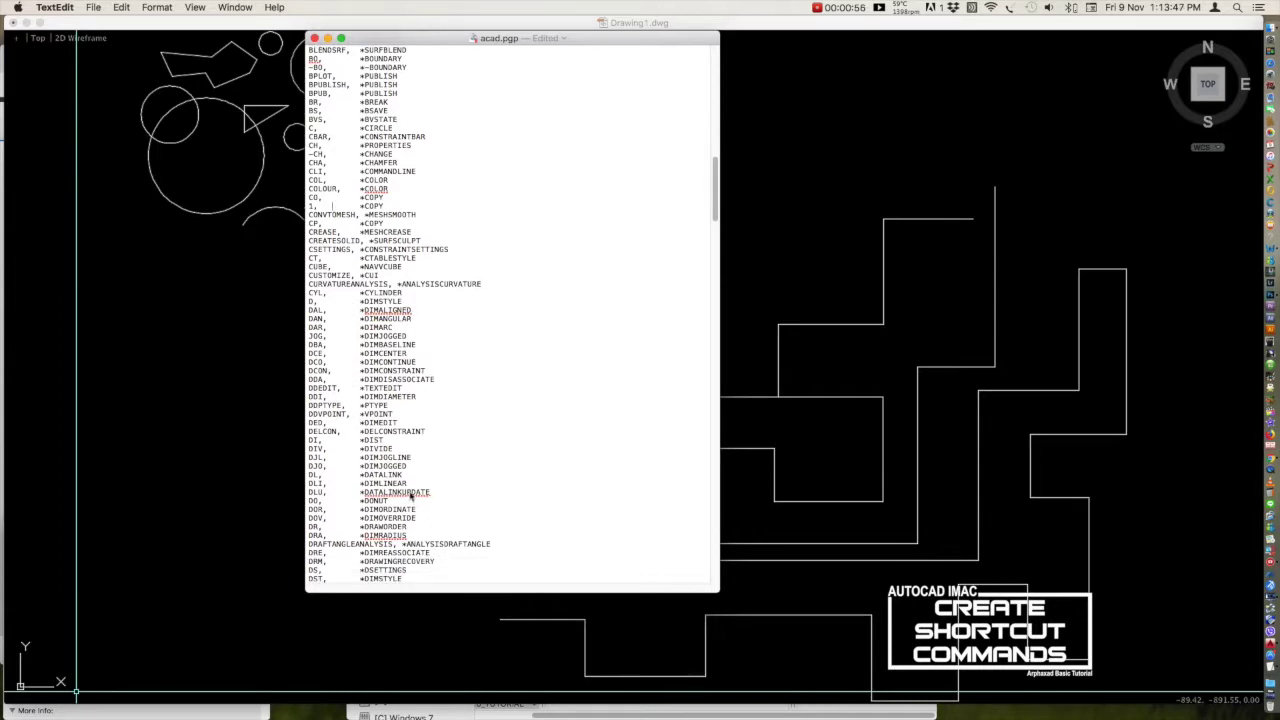
pyautogui.moveTo(408, 487); pyautogui.dragTo(307, 489)
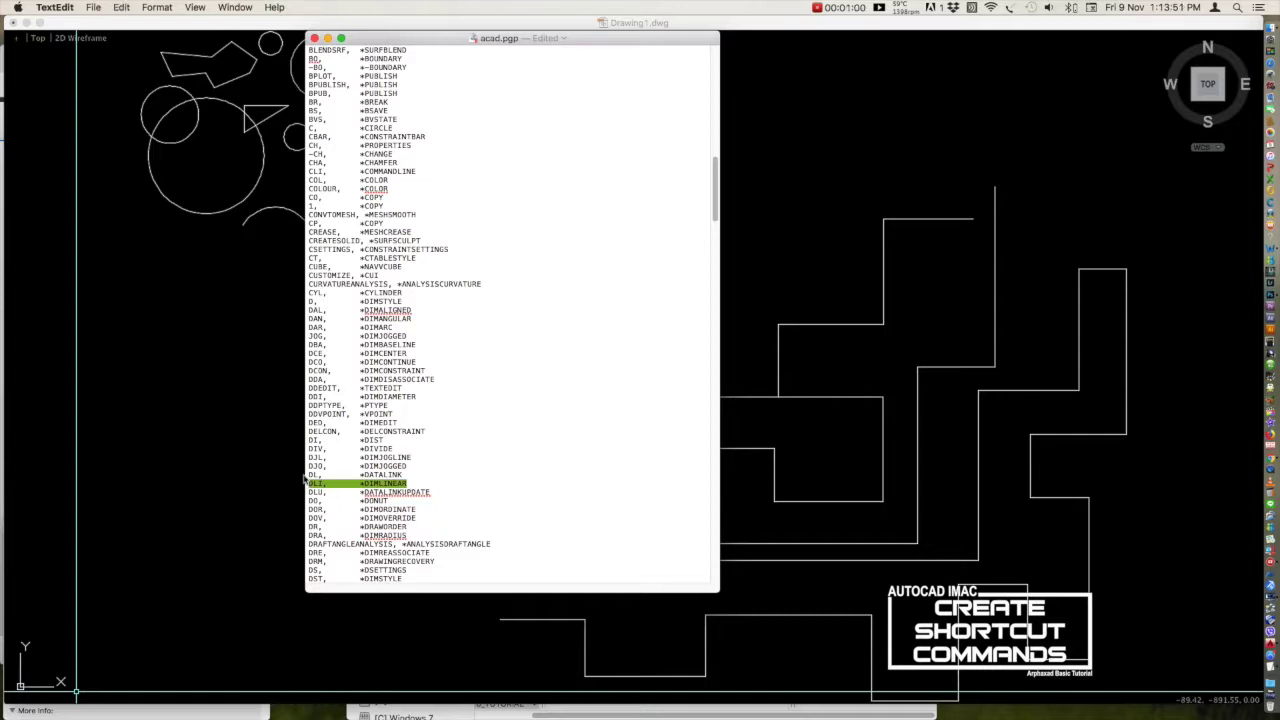
pyautogui.click(412, 488)
# Step: Add a '2, *DIMLINEAR' alias line under the DLI entry
pyautogui.press('Return')
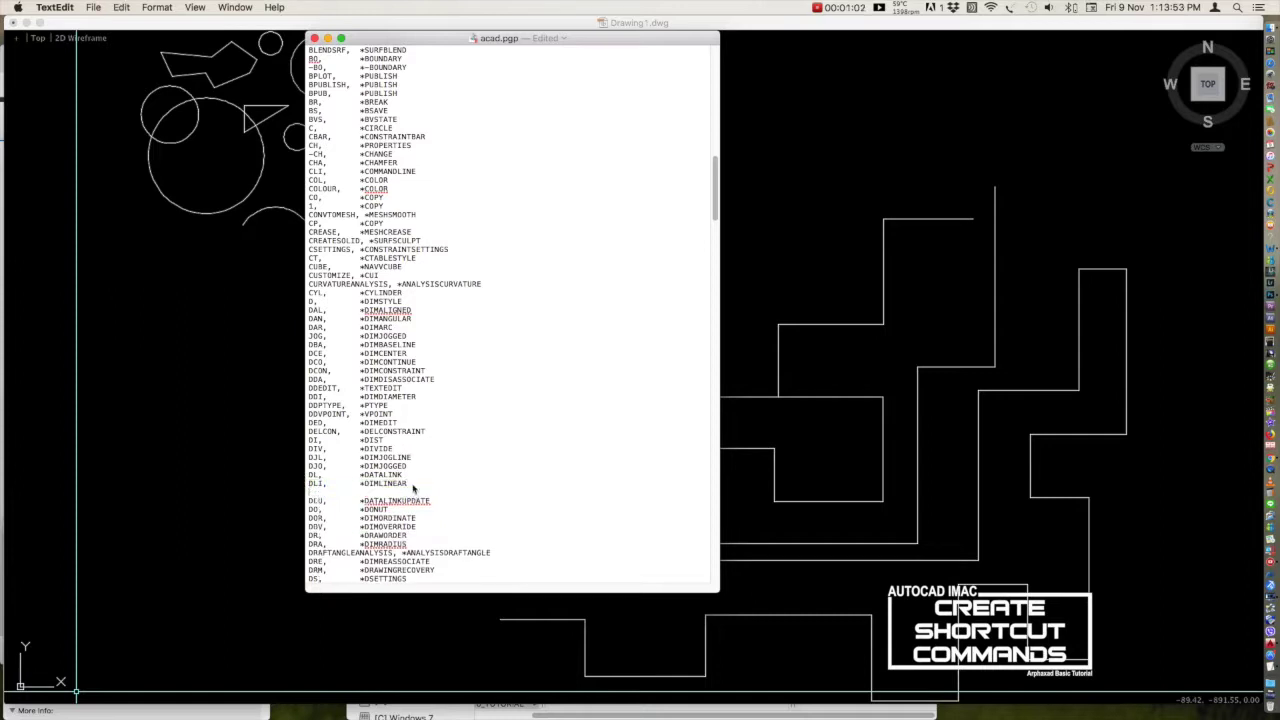
pyautogui.press('super+v')
pyautogui.click(321, 492)
pyautogui.press('BackSpace')
pyautogui.press('BackSpace')
pyautogui.press('BackSpace')
pyautogui.write('2')
pyautogui.press('Return')
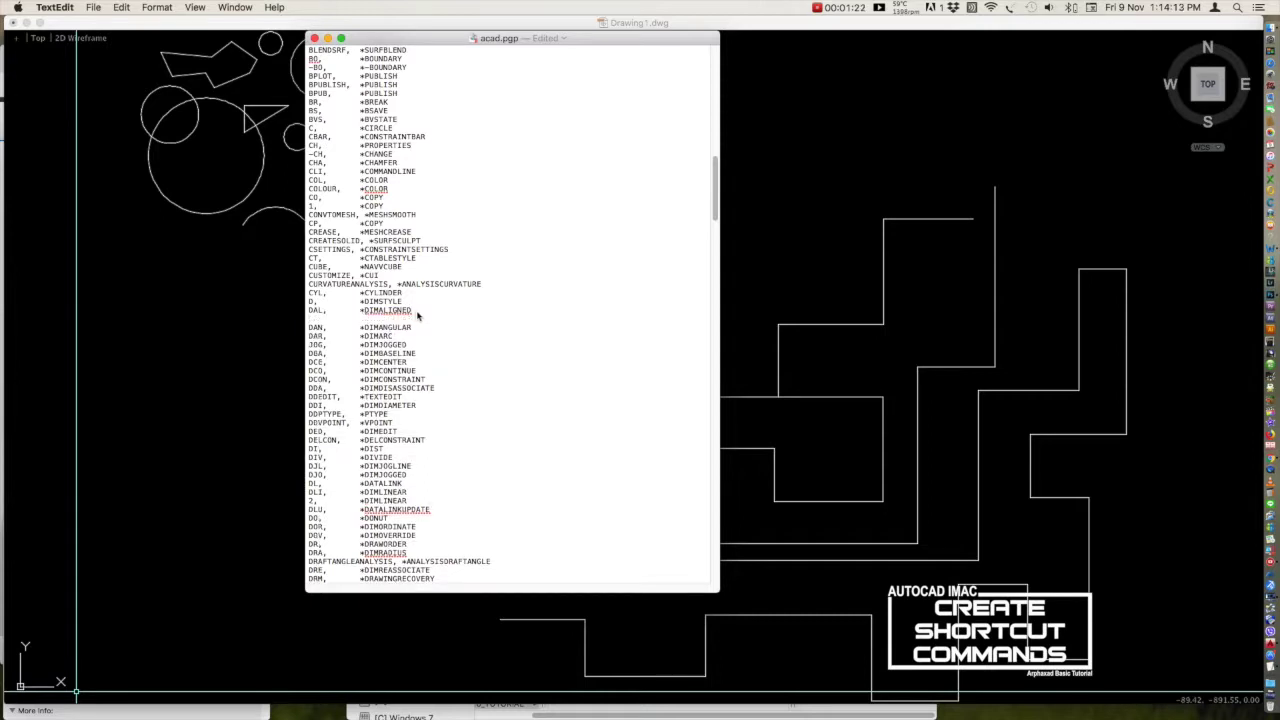
# Step: Add a '3, *DIMALIGNED' alias line under the DAL entry
pyautogui.moveTo(417, 316); pyautogui.dragTo(318, 316)
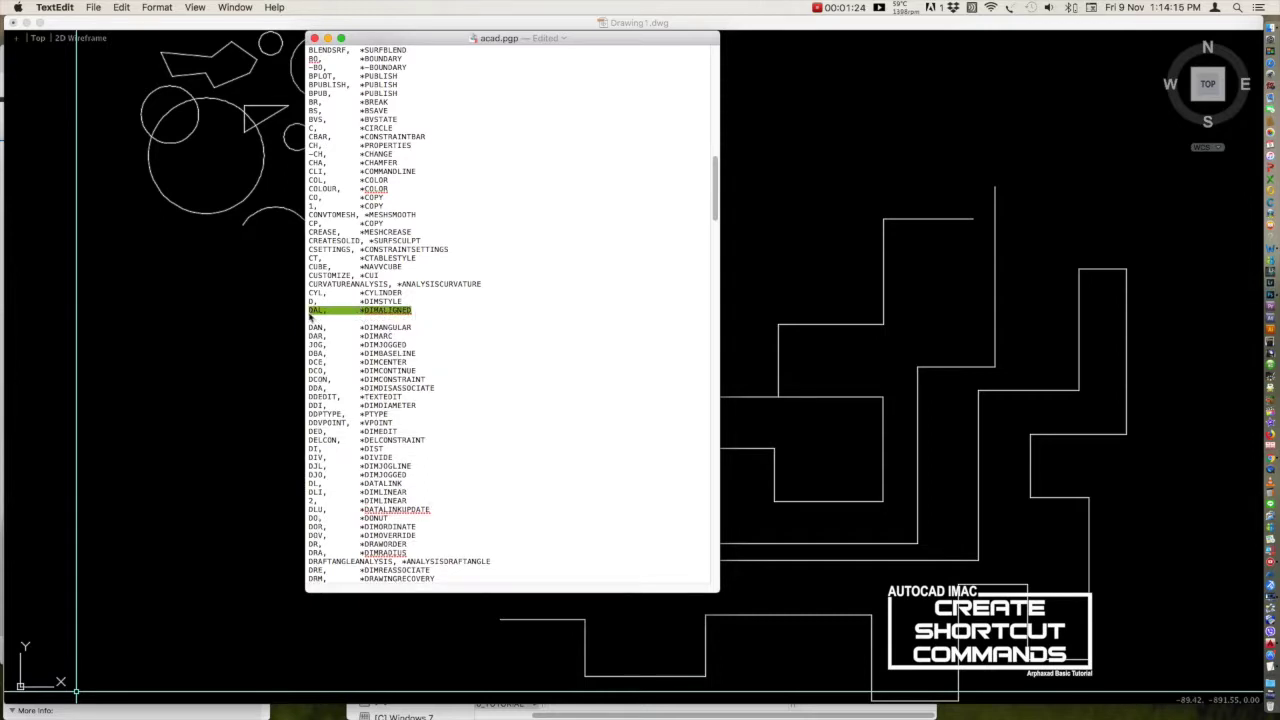
pyautogui.press('super+c')
pyautogui.click(316, 319)
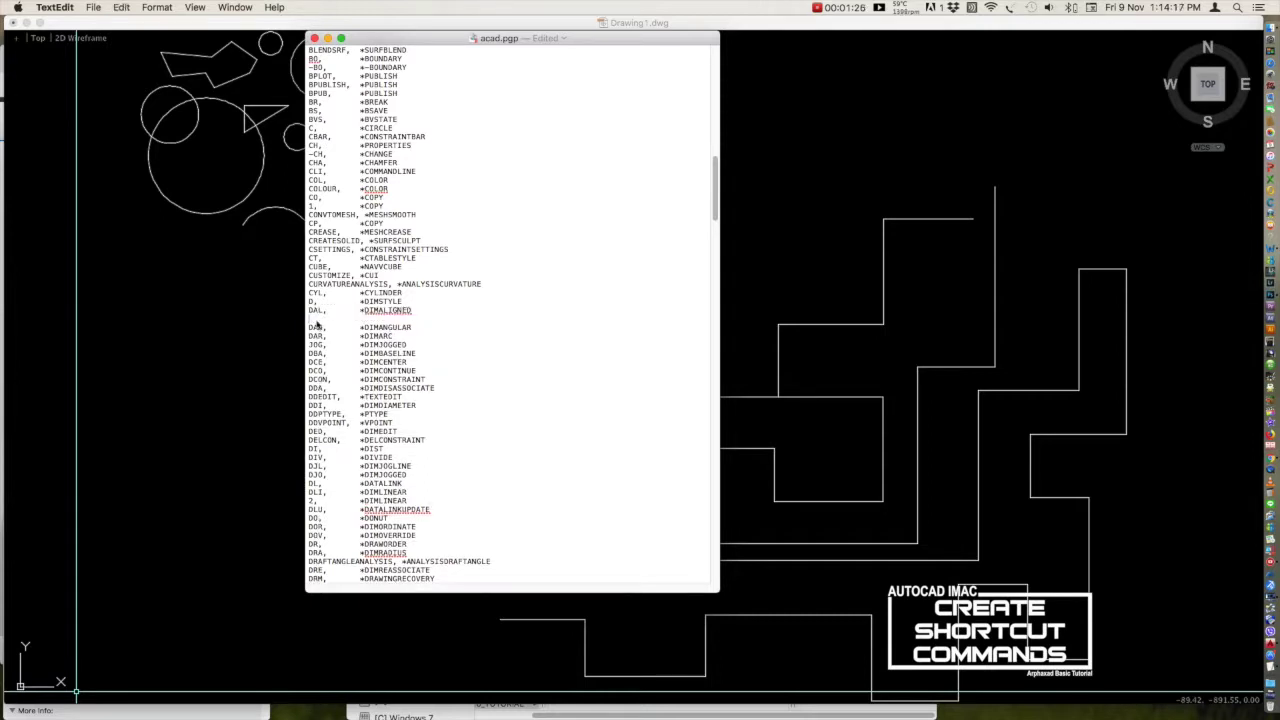
pyautogui.press('super+v')
pyautogui.doubleClick(316, 319)
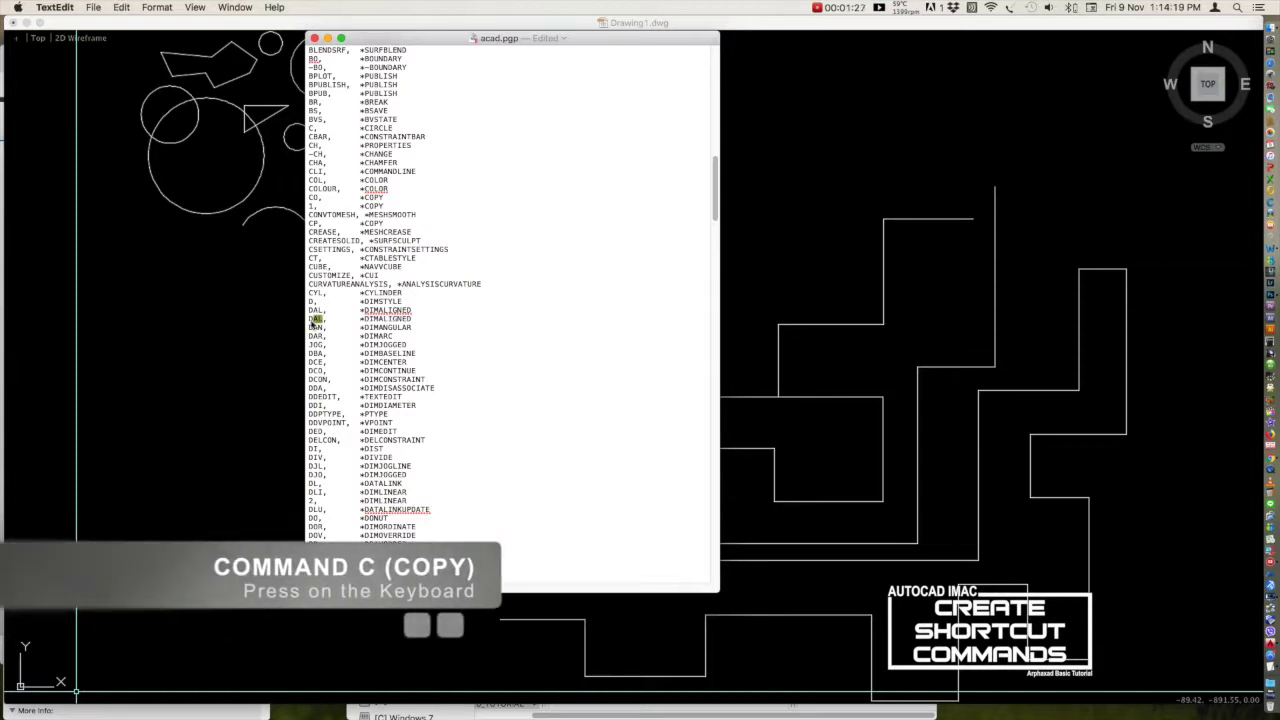
pyautogui.write('3')
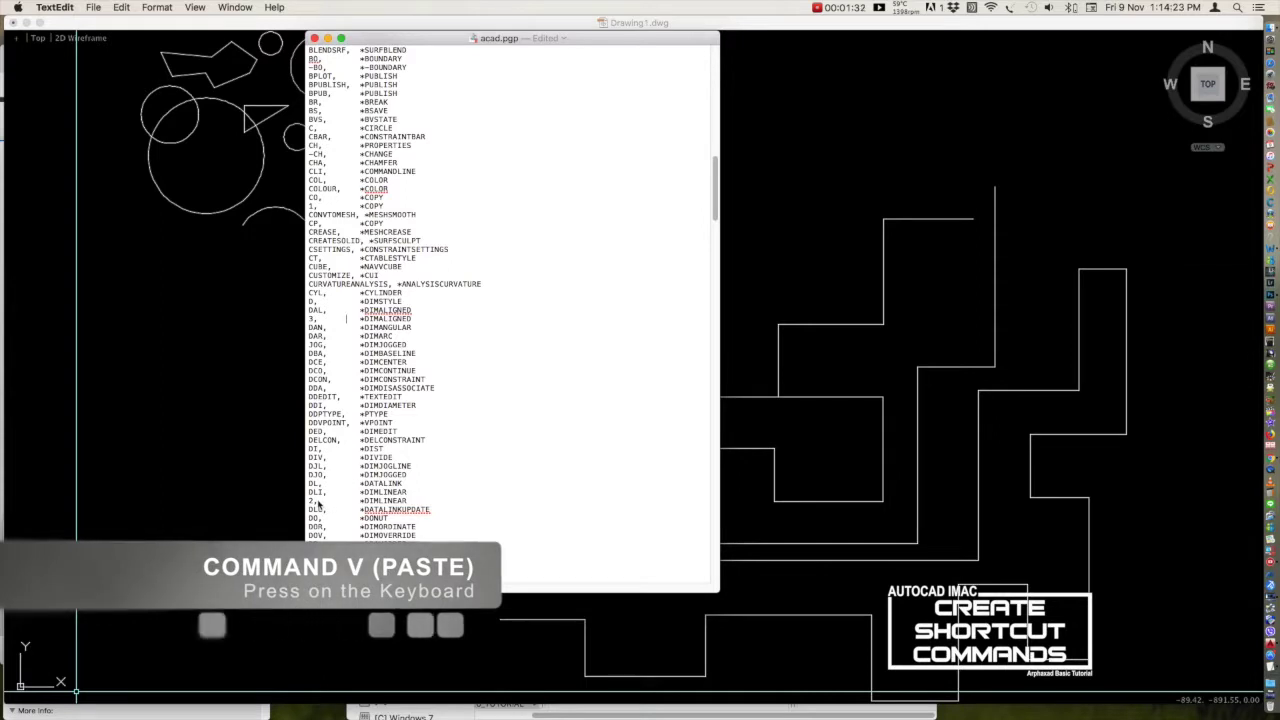
# Step: Review the new 1, 2 and 3 alias lines and save acad.pgp
pyautogui.moveTo(408, 505); pyautogui.dragTo(314, 504)
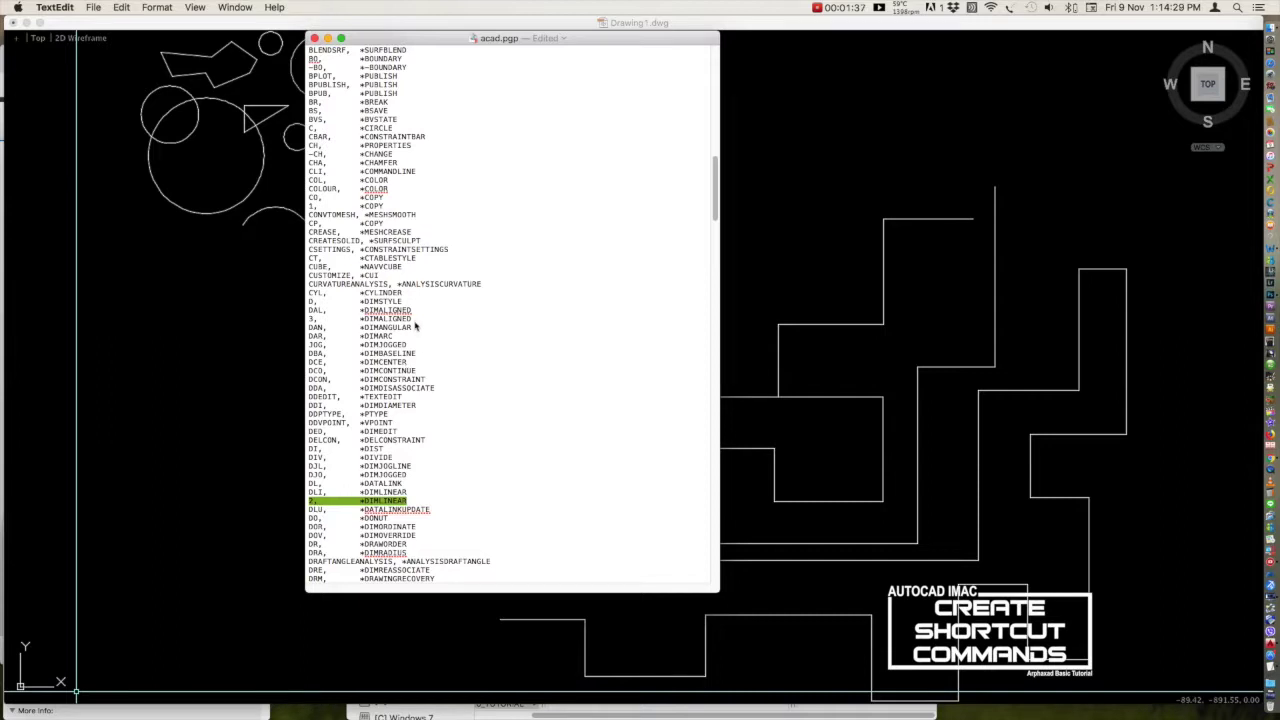
pyautogui.moveTo(414, 320); pyautogui.dragTo(309, 321)
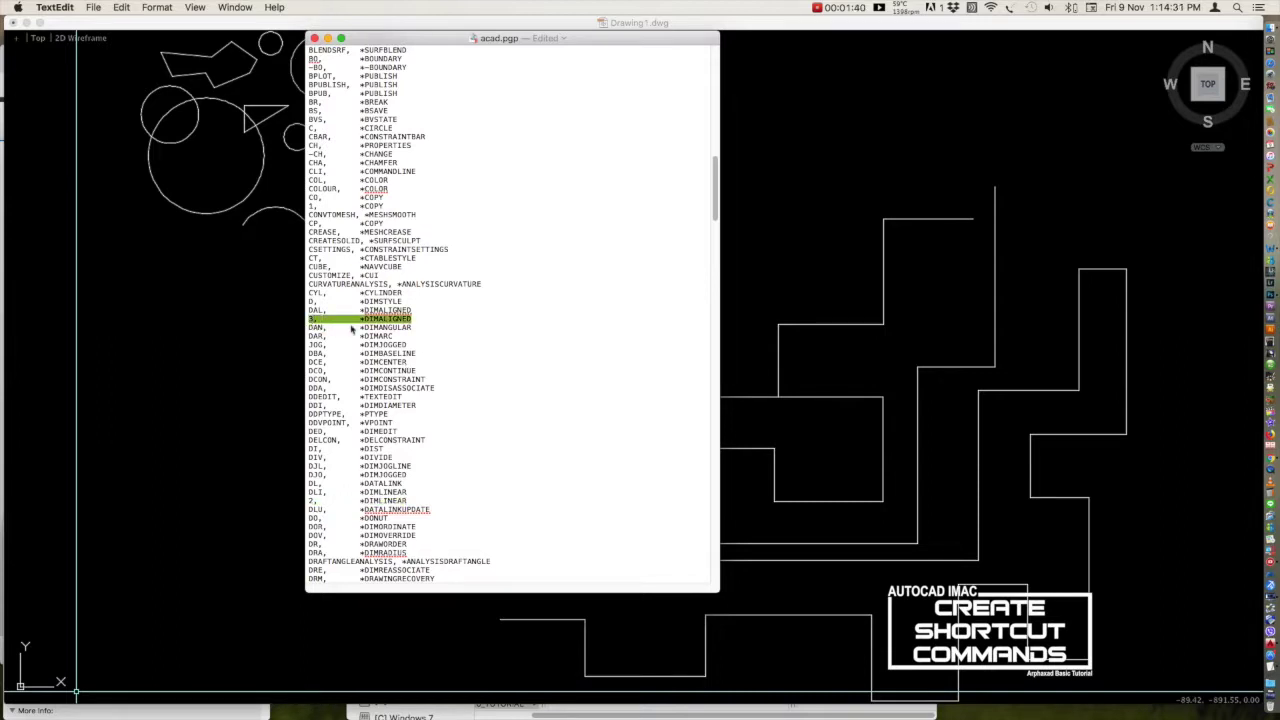
pyautogui.moveTo(391, 200); pyautogui.dragTo(311, 204)
pyautogui.click(380, 186)
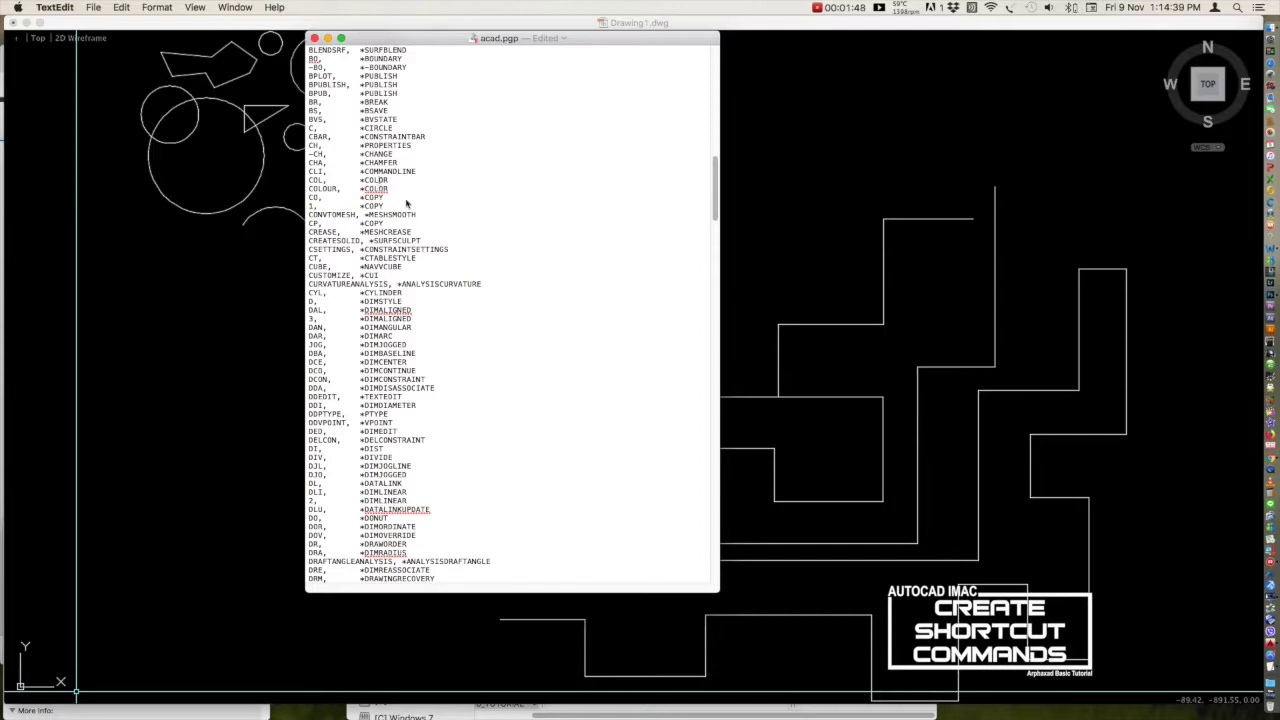
pyautogui.press('super+s')
# Step: Reload the PGP file with REINIT value 16, then regenerate the drawing
pyautogui.click(313, 39)
pyautogui.click(400, 428)
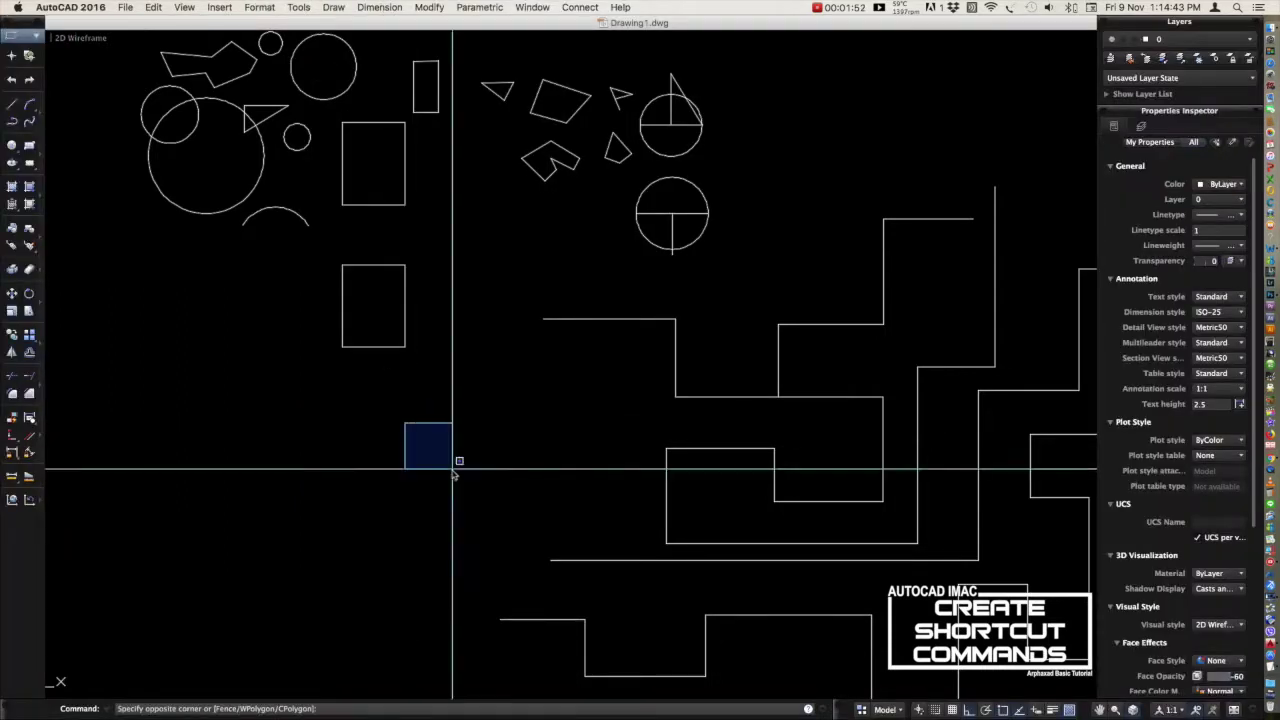
pyautogui.click(449, 466)
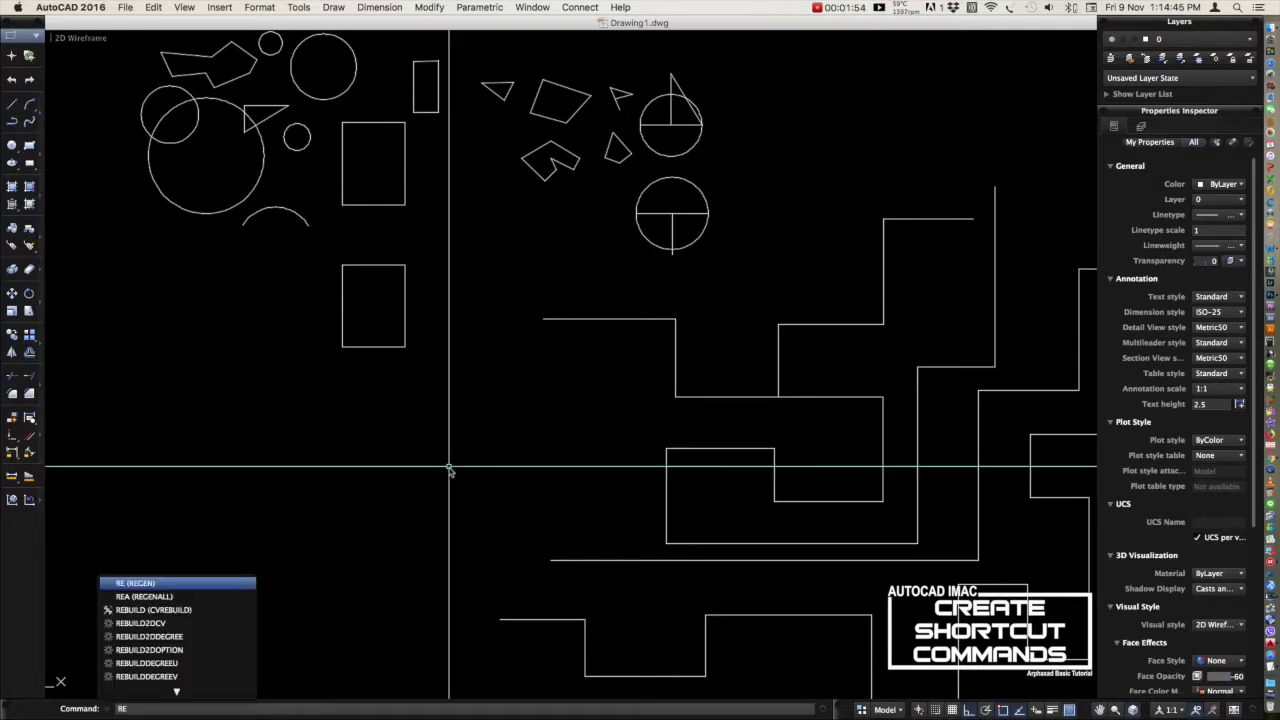
pyautogui.write('-INIT')
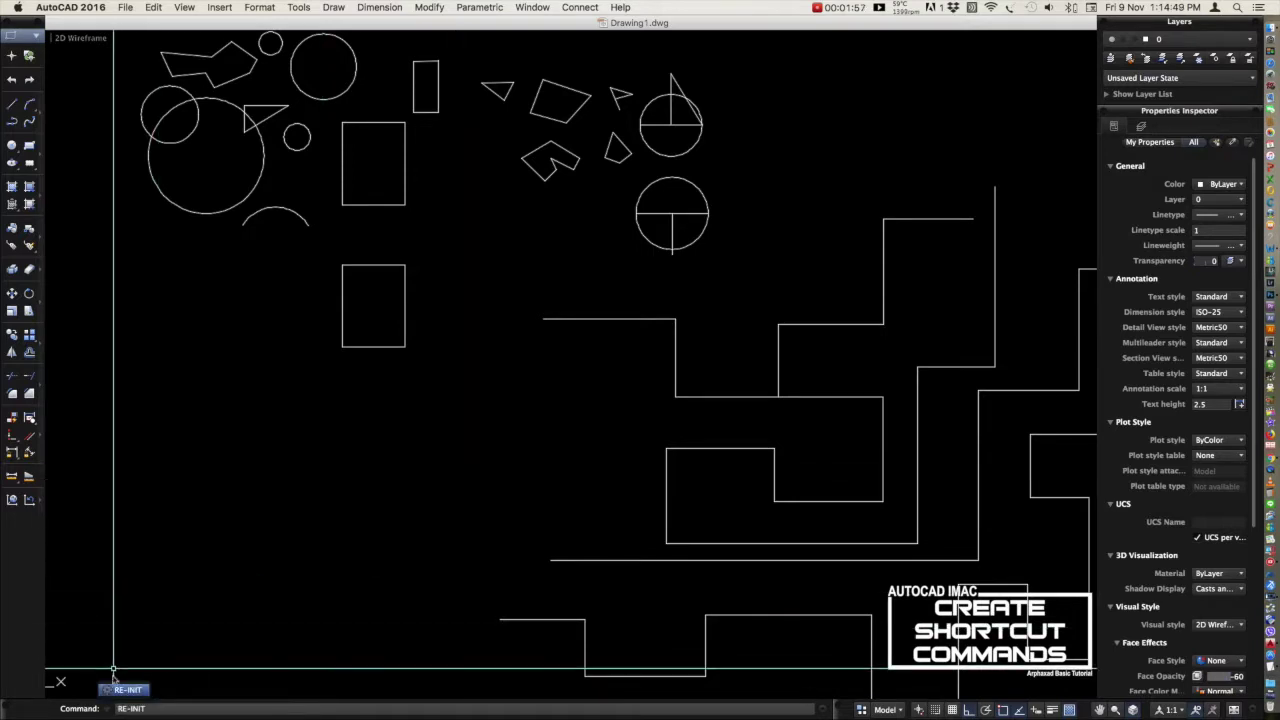
pyautogui.press('Return')
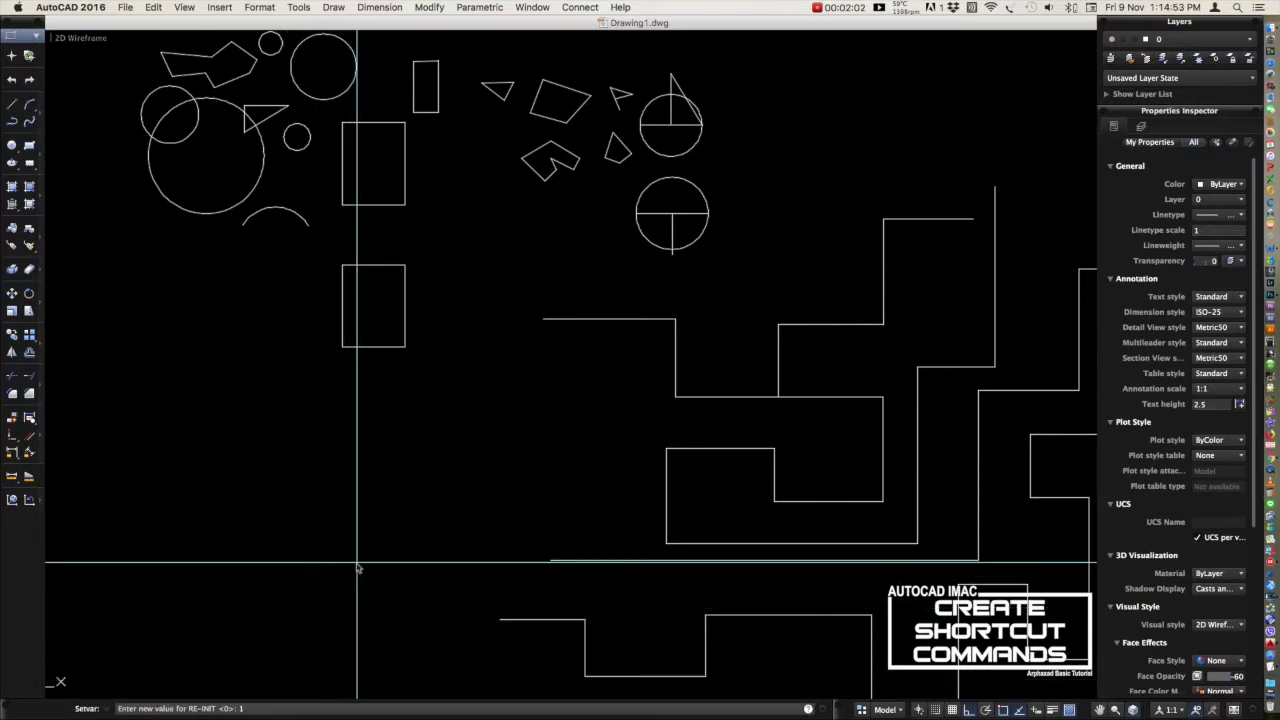
pyautogui.press('Return')
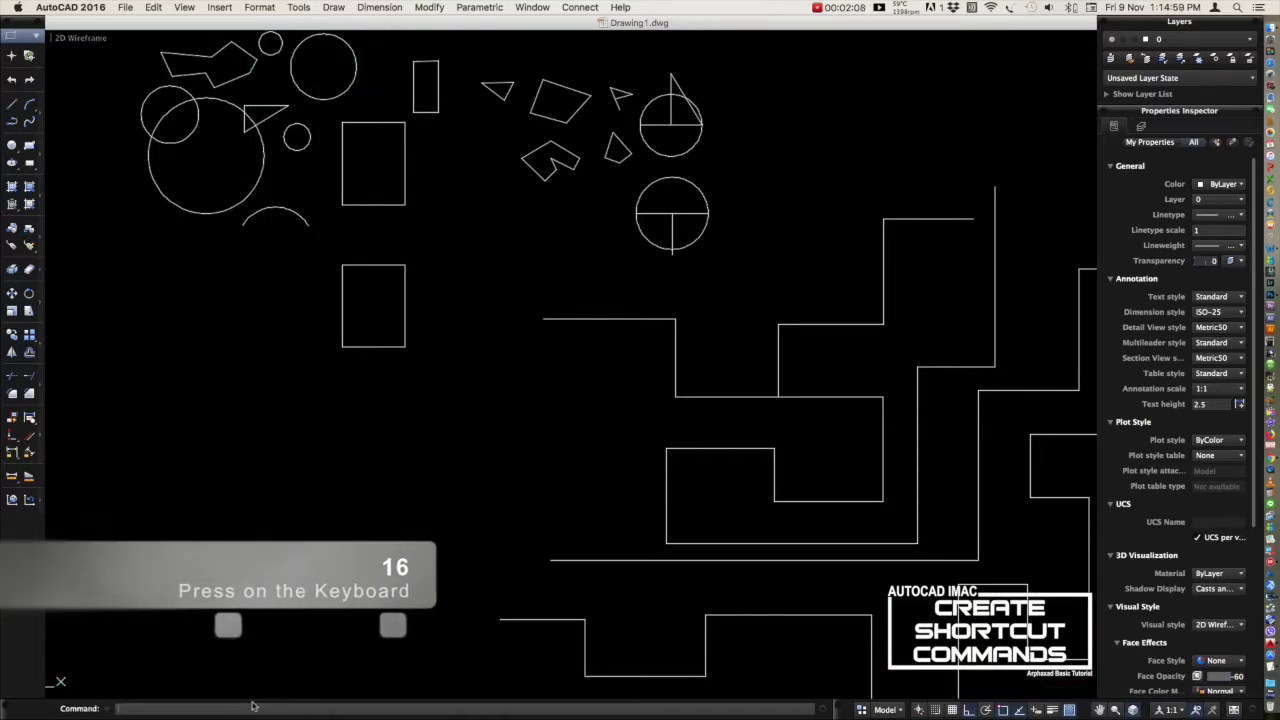
pyautogui.write('RE')
pyautogui.press('Return')
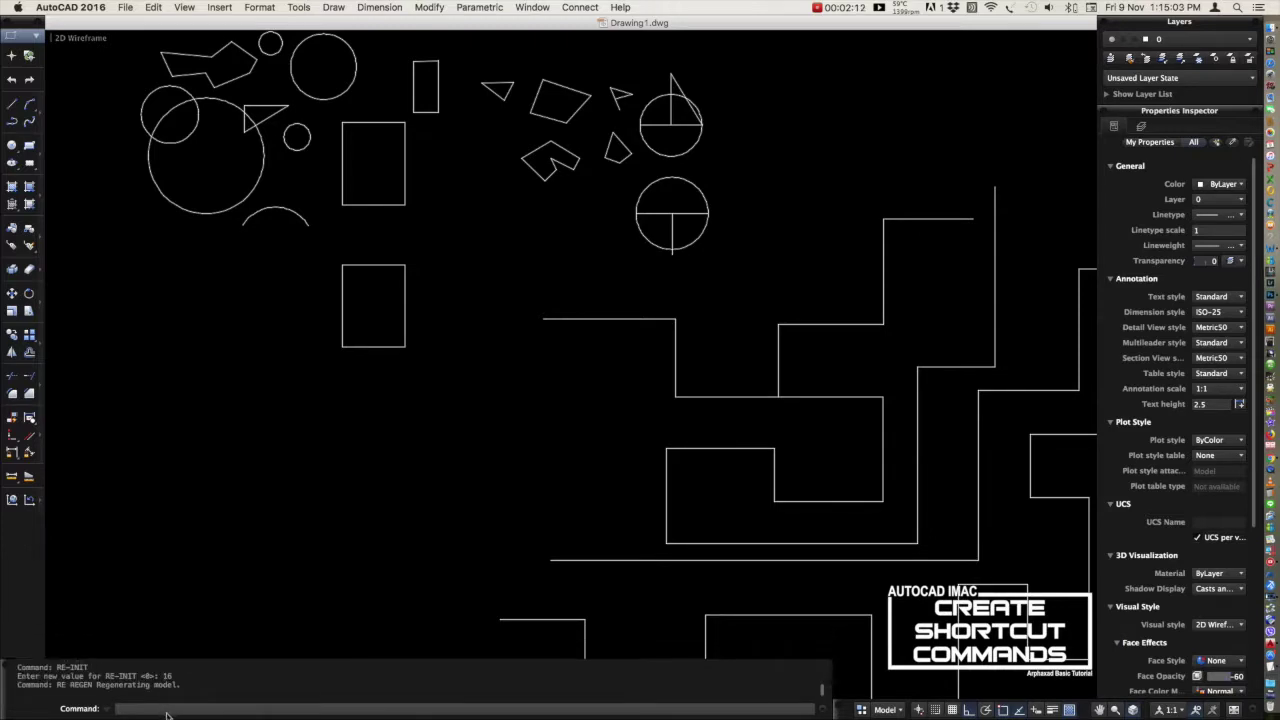
pyautogui.press('Escape')
pyautogui.press('Escape')
# Step: Copy the lower rectangle to its left using the new 1 shortcut
pyautogui.write('1')
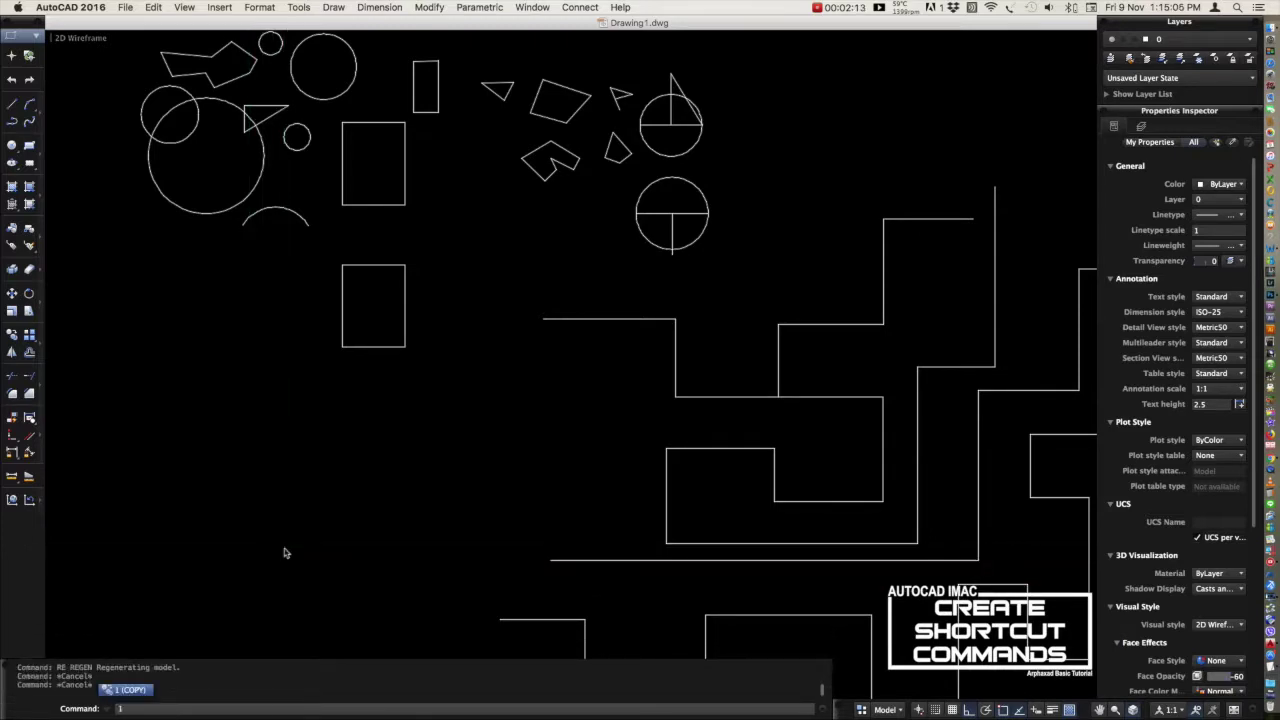
pyautogui.press('Return')
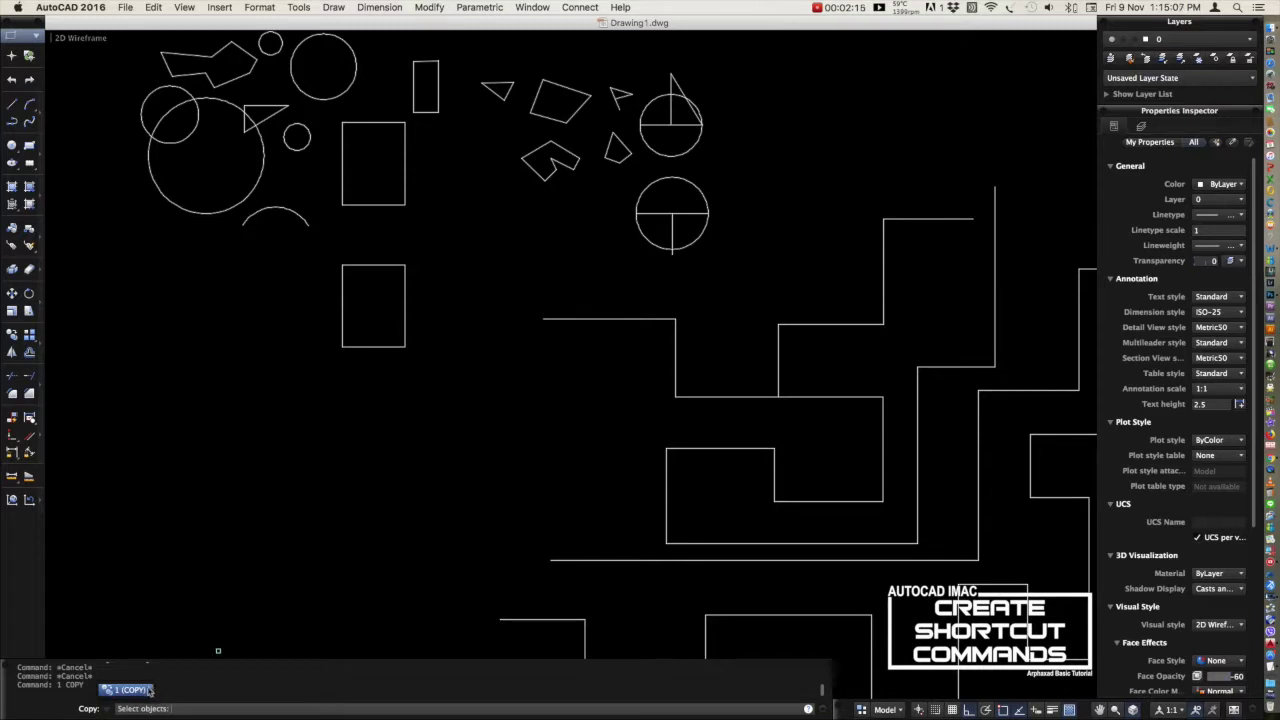
pyautogui.click(385, 338)
pyautogui.click(357, 388)
pyautogui.press('Return')
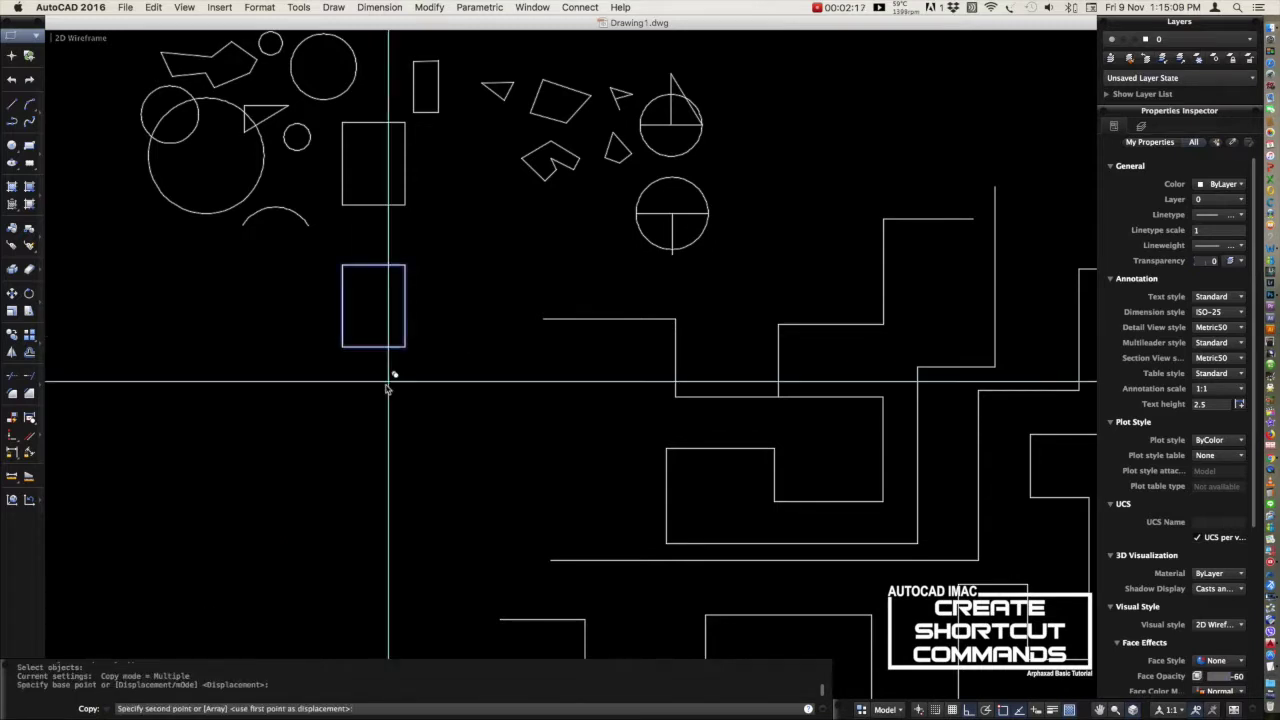
pyautogui.click(390, 380)
pyautogui.click(268, 384)
pyautogui.press('Escape')
pyautogui.press('Escape')
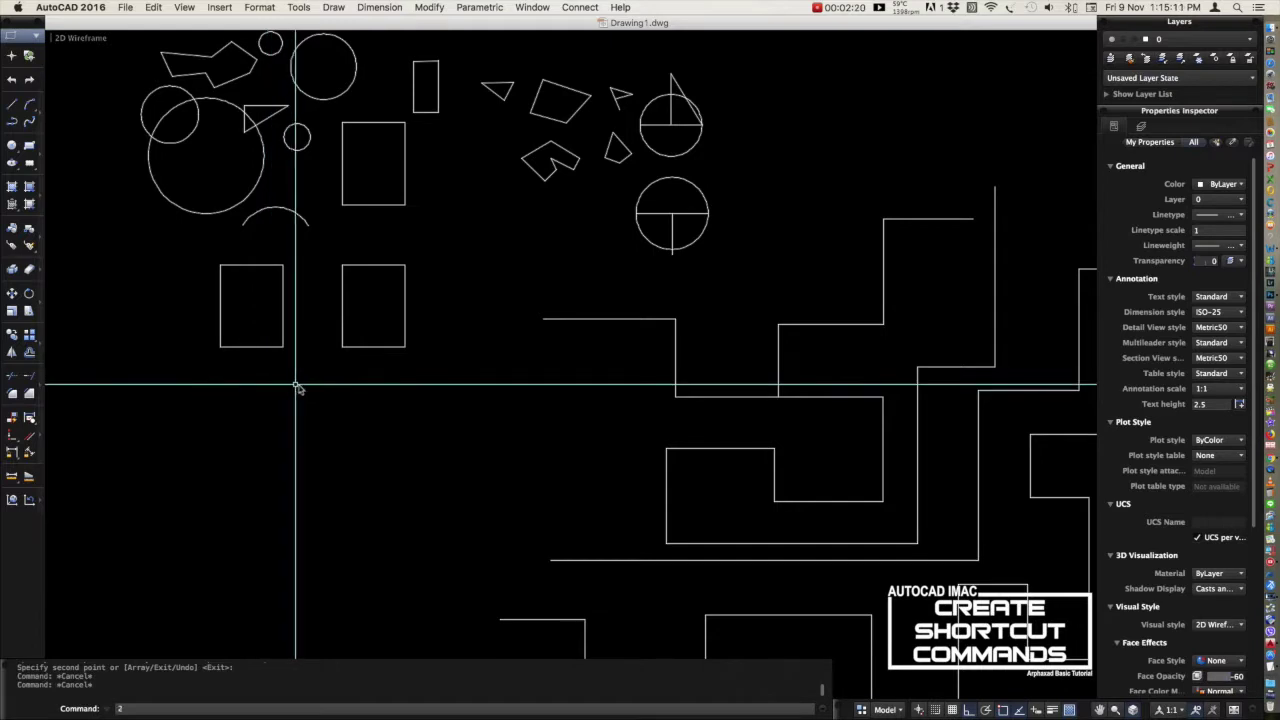
# Step: Add a 107.52 linear dimension below the rectangle's bottom edge using the 2 shortcut
pyautogui.write('2')
pyautogui.press('Return')
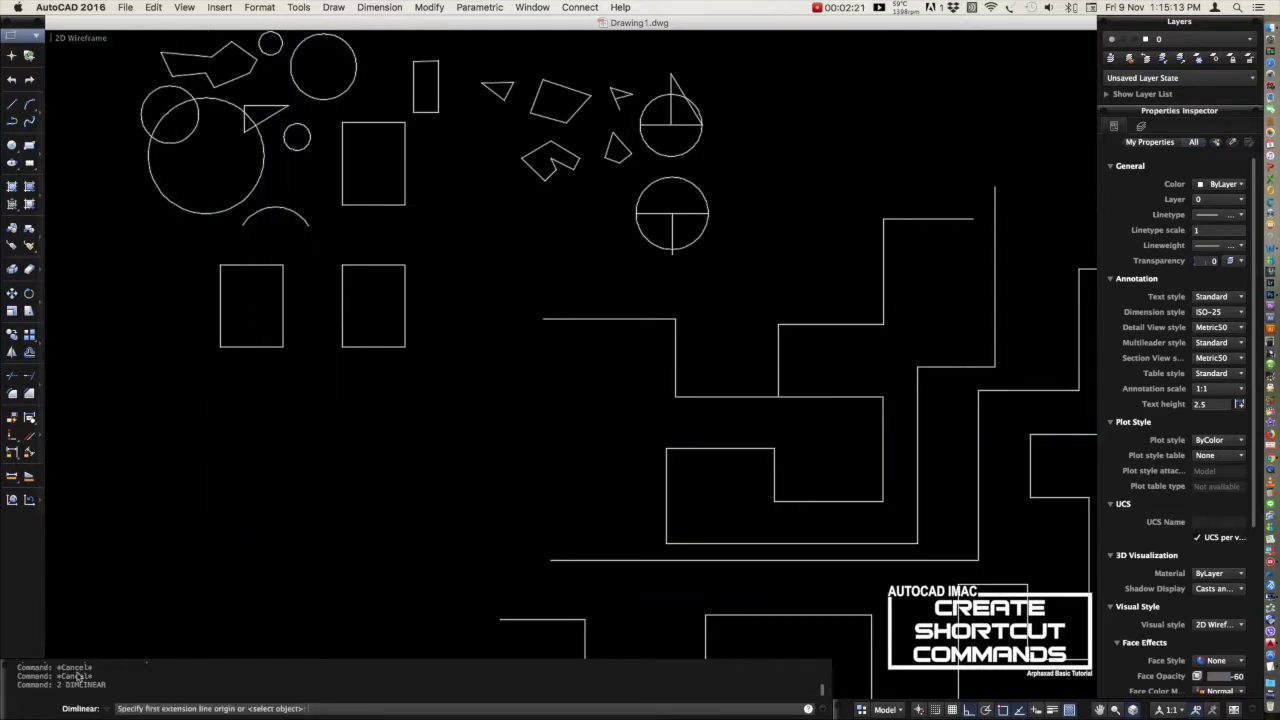
pyautogui.press('Return')
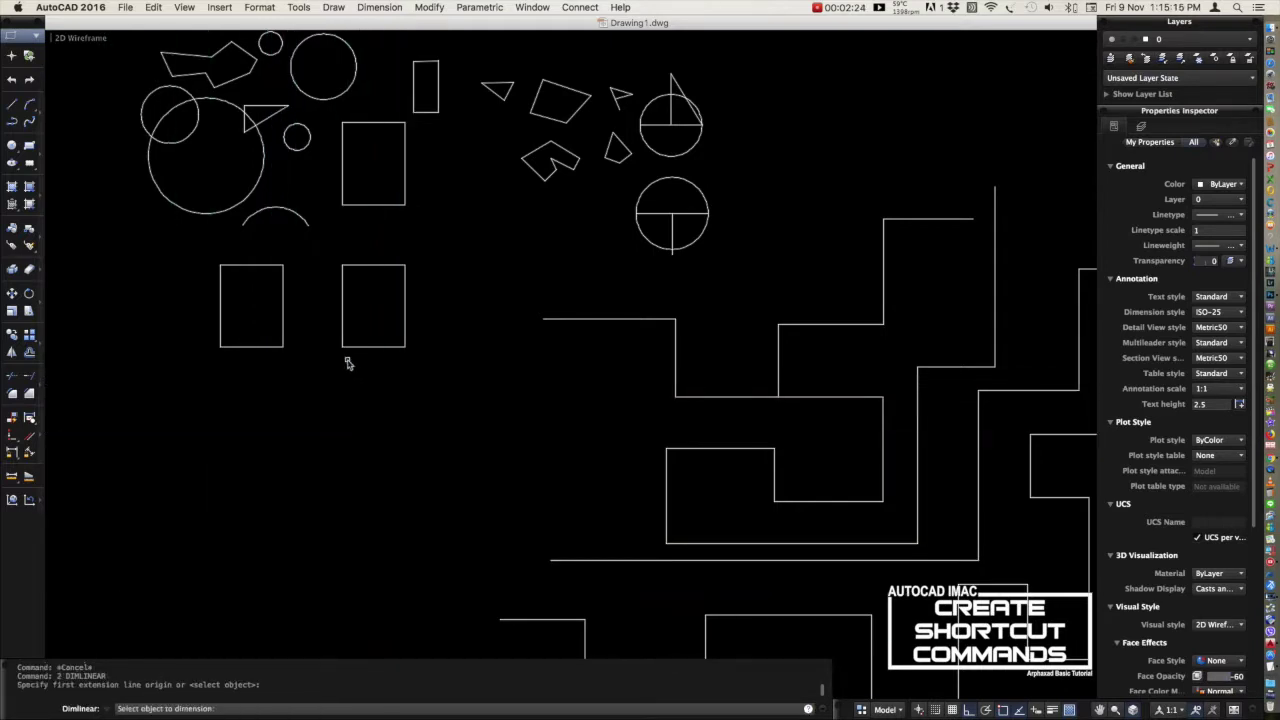
pyautogui.click(350, 347)
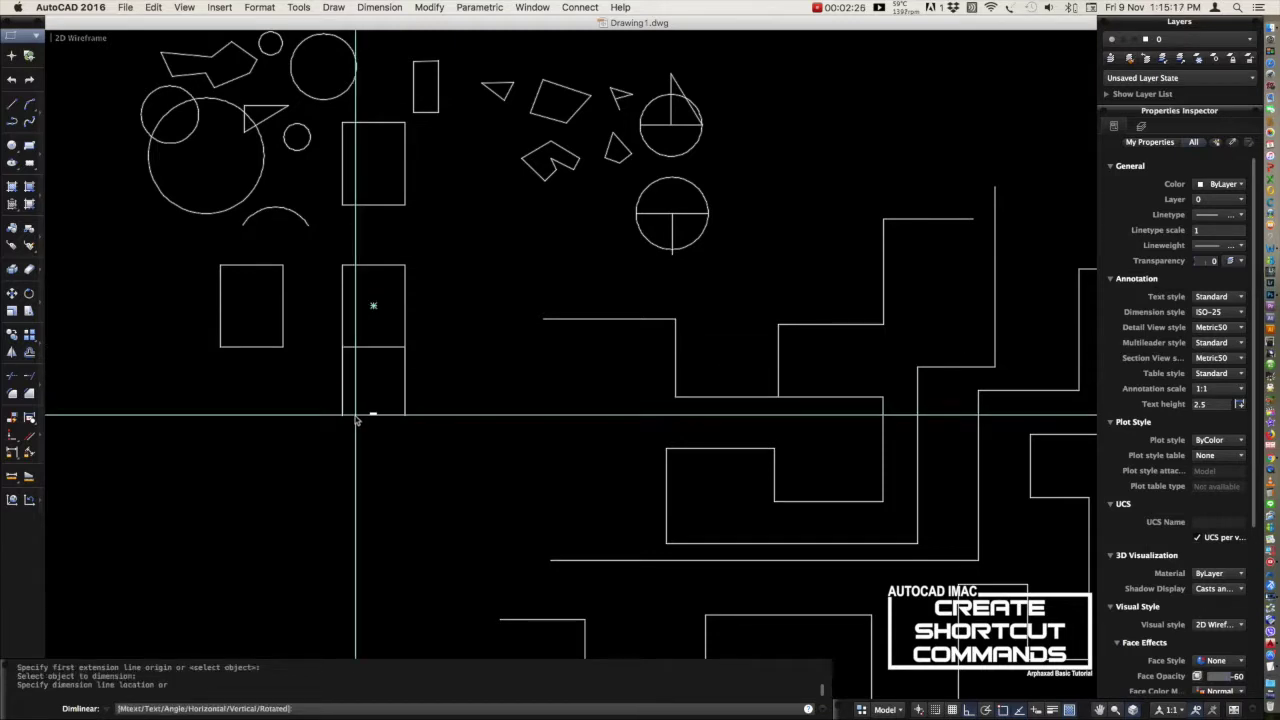
pyautogui.click(357, 421)
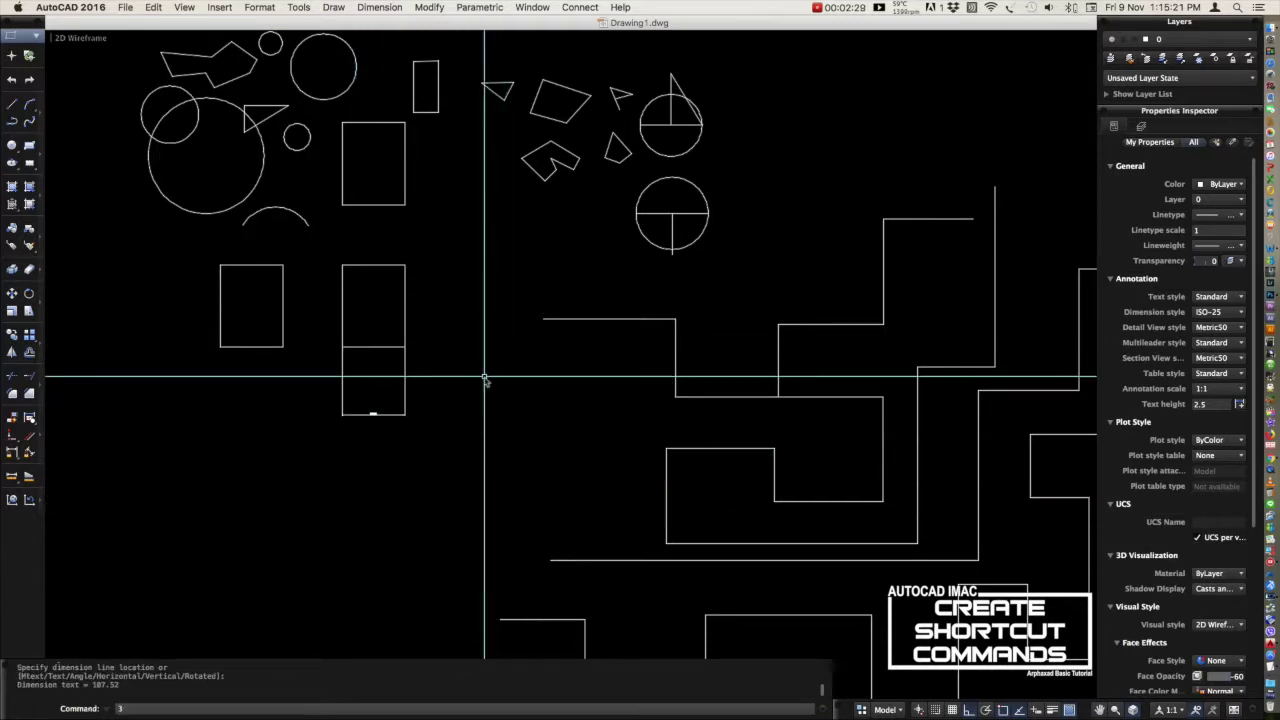
# Step: Add a 58.31 aligned dimension to the irregular shape's slanted edge using the 3 shortcut
pyautogui.write('3')
pyautogui.press('Return')
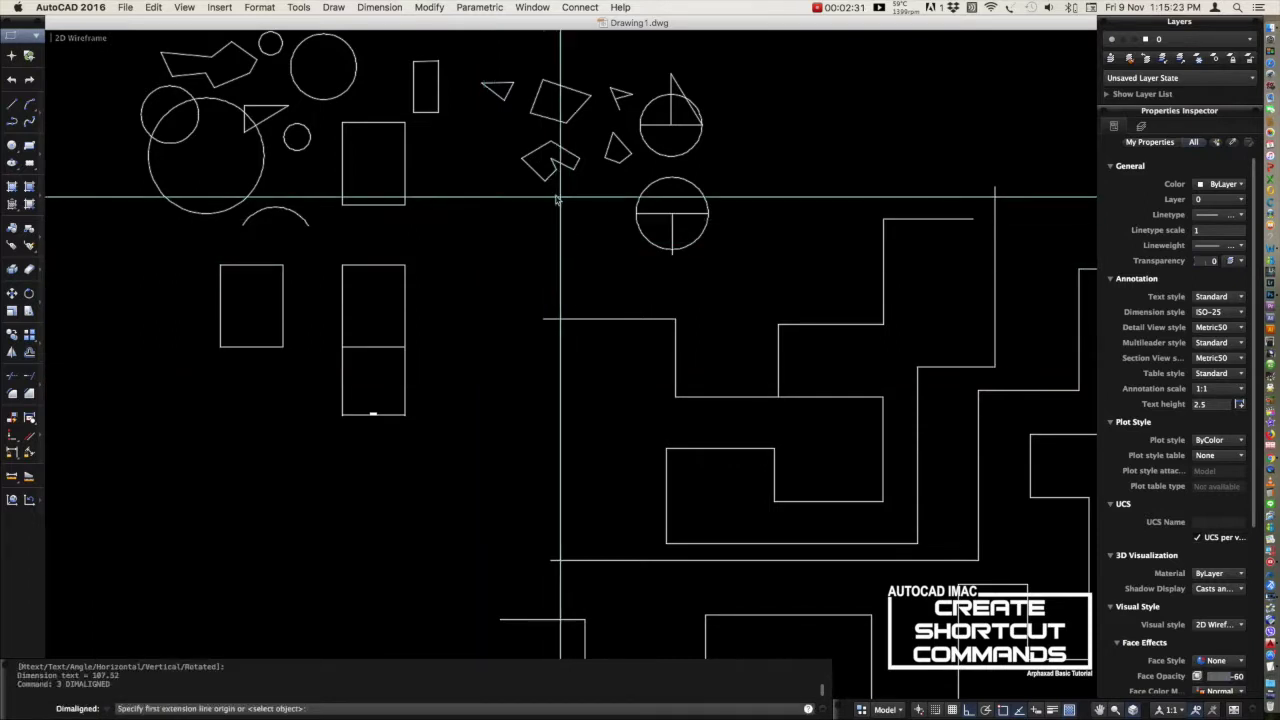
pyautogui.press('Return')
pyautogui.click(522, 143)
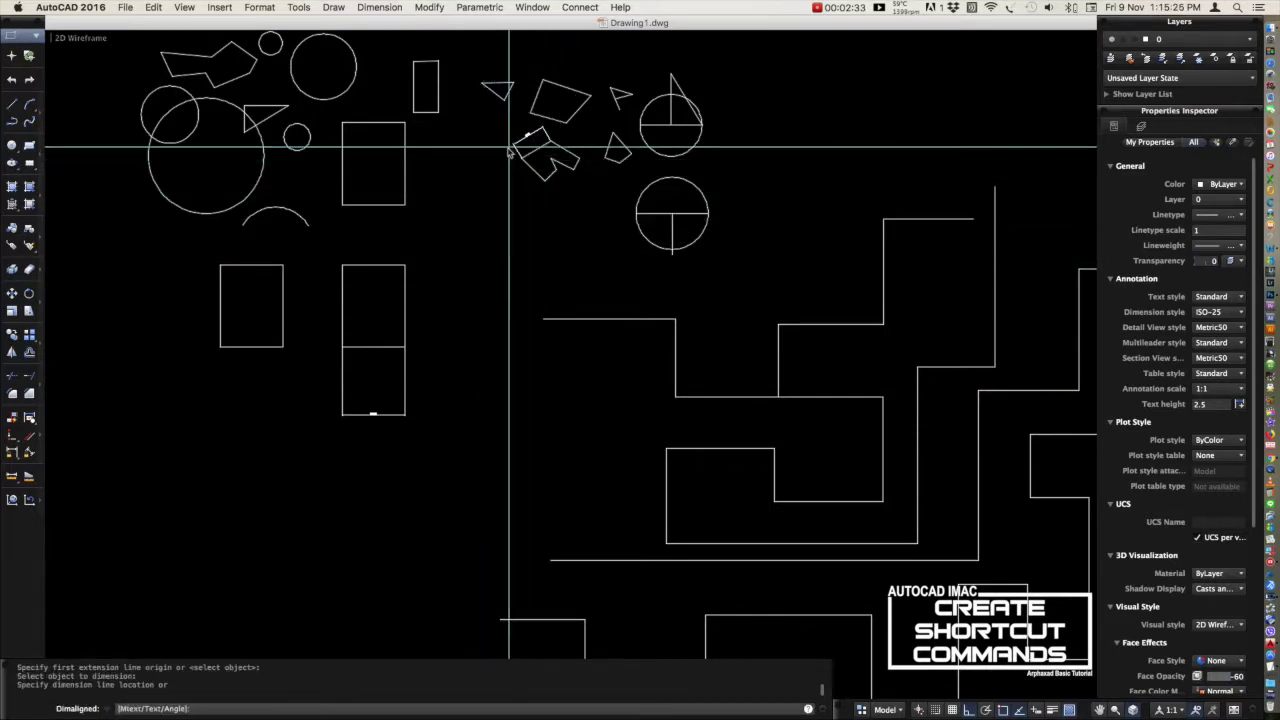
pyautogui.click(508, 145)
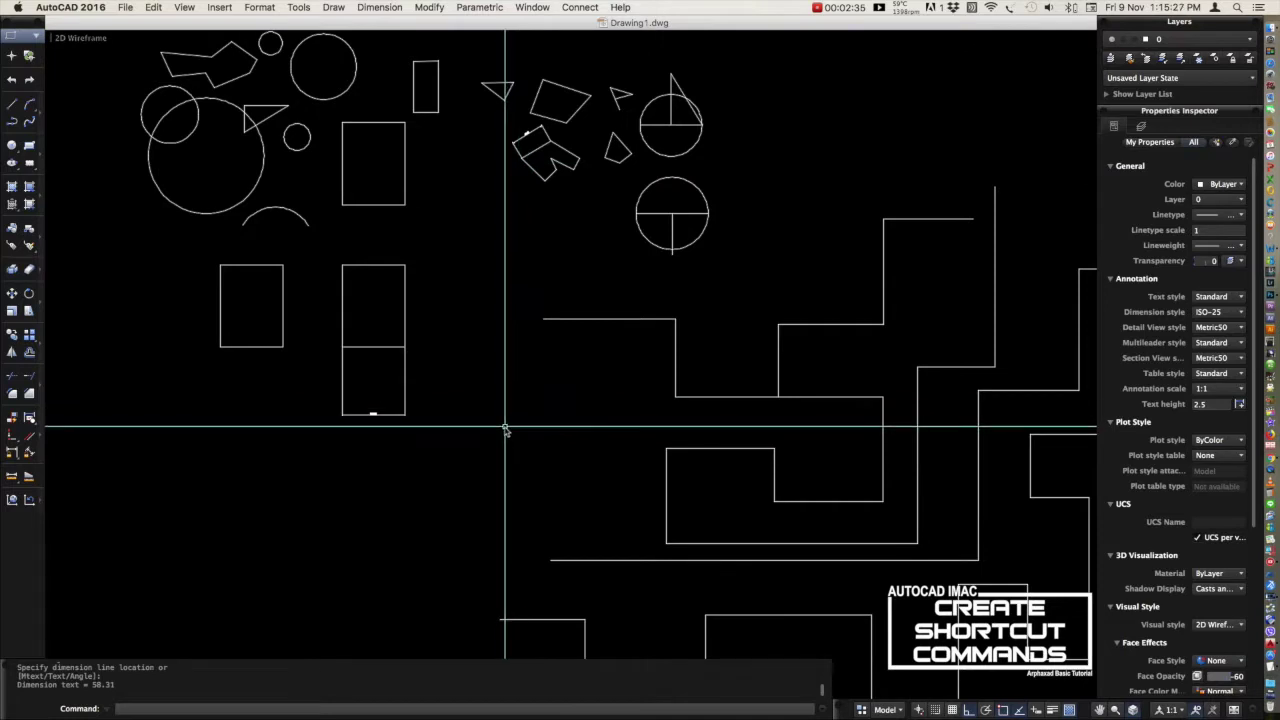
pyautogui.write('l')
pyautogui.press('Return')
# Step: Draw a diagonal line below the rectangles with Ortho turned off
pyautogui.click(546, 417)
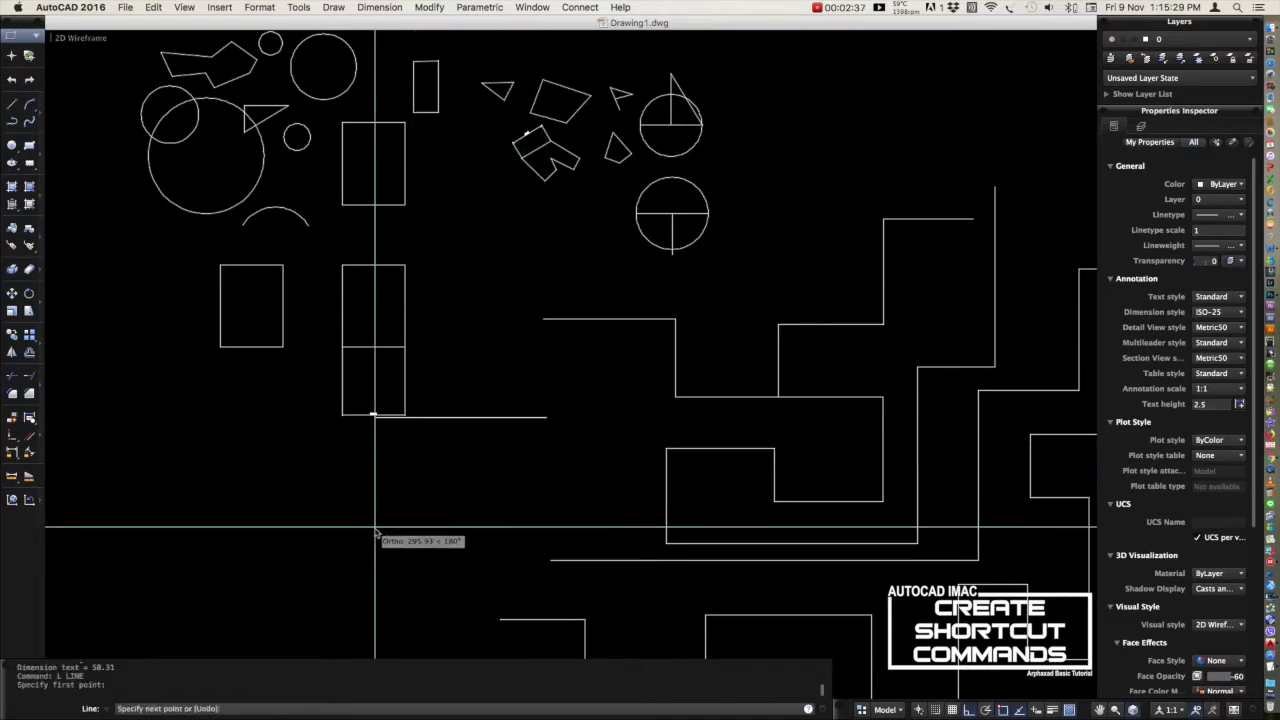
pyautogui.press('F8')
pyautogui.click(343, 572)
pyautogui.press('Return')
# Step: Give the diagonal line a 447.18 aligned dimension with DAL
pyautogui.write('dal')
pyautogui.press('Return')
pyautogui.press('Return')
pyautogui.click(449, 483)
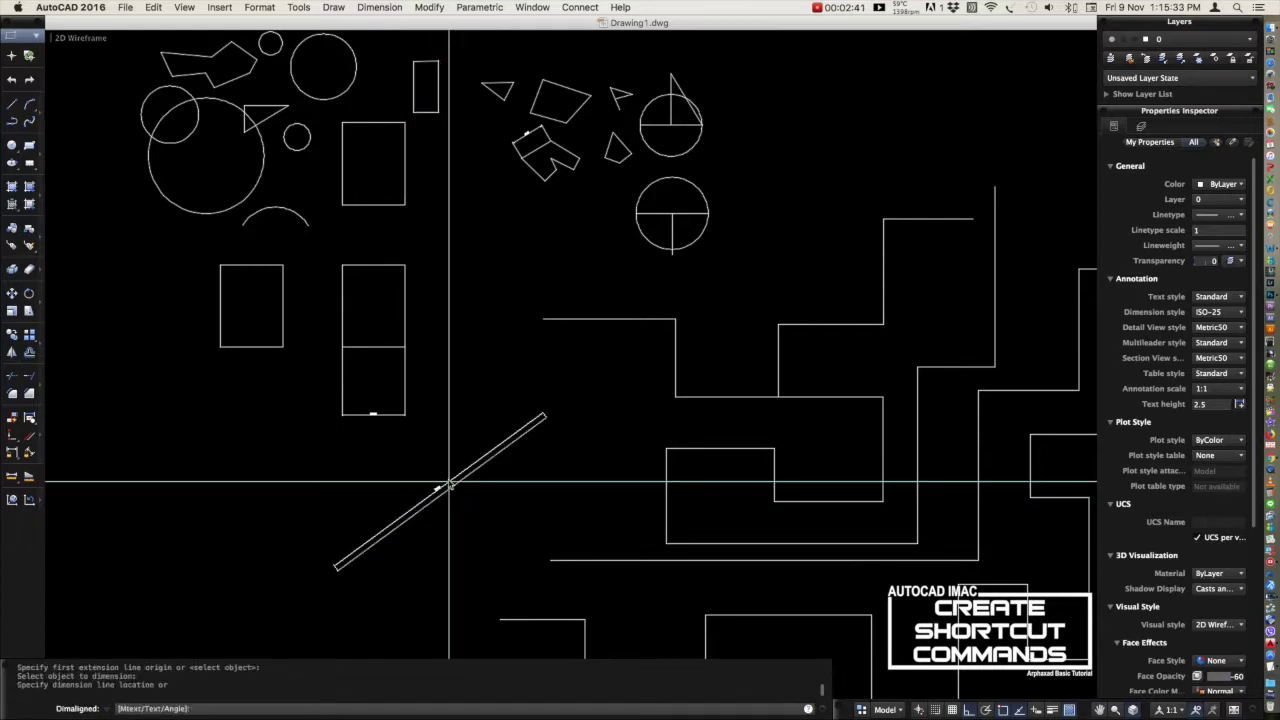
pyautogui.click(429, 466)
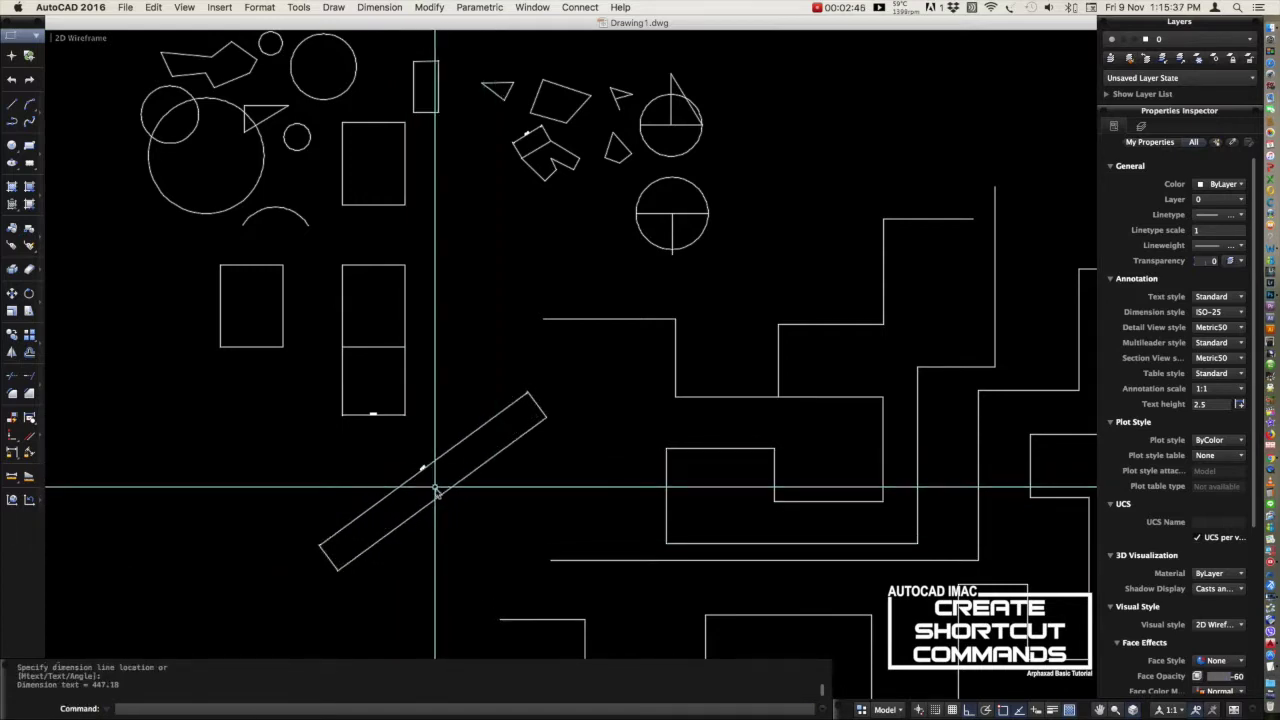
# Step: Pan the view and zoom to extents to show the whole drawing
pyautogui.scroll(-3, 436, 492)
pyautogui.scroll(10, 428, 491)
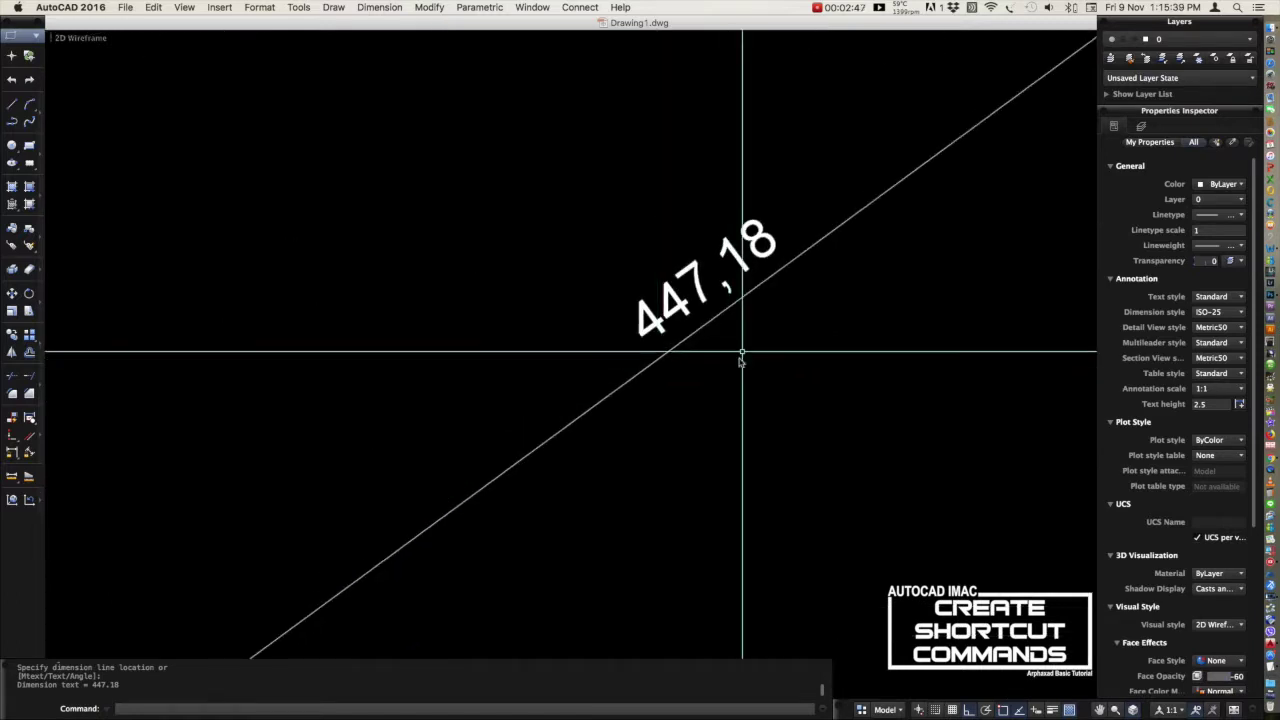
pyautogui.scroll(-10, 740, 370)
pyautogui.scroll(5, 840, 360)
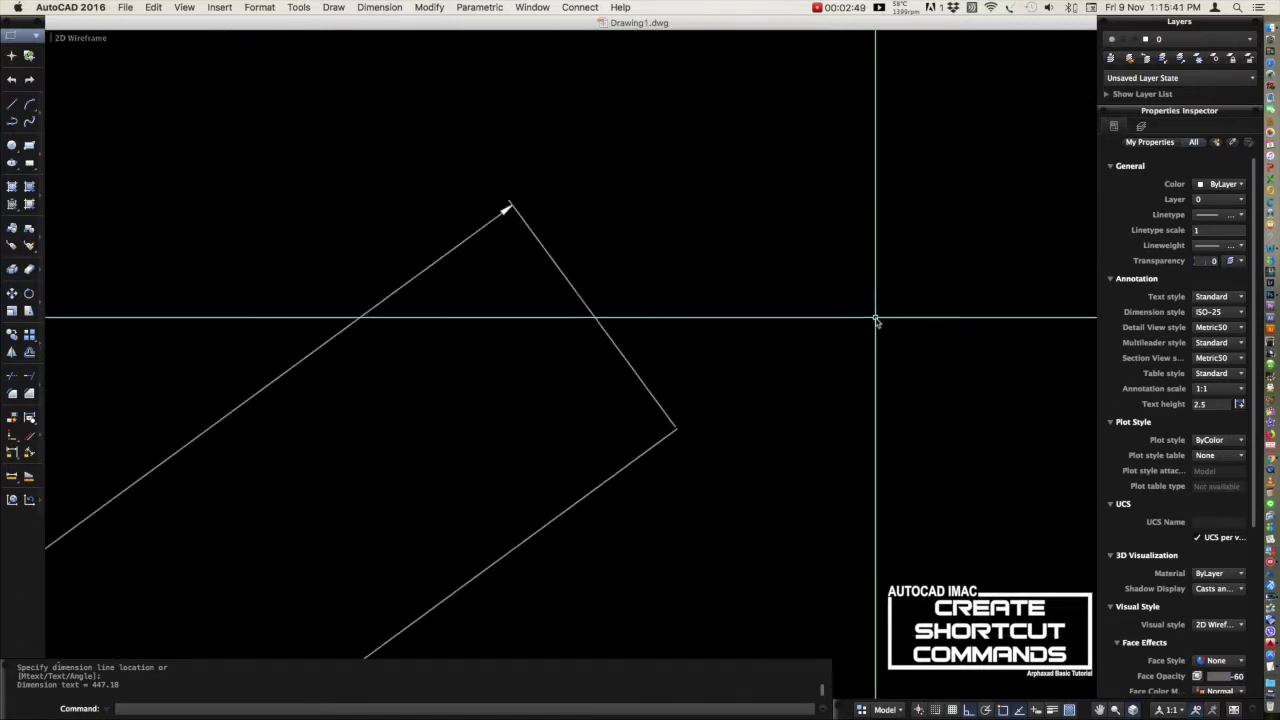
pyautogui.scroll(-6, 851, 334)
pyautogui.moveTo(820, 334)
pyautogui.mouseDown(button='middle')
pyautogui.moveTo(808, 366)
pyautogui.moveTo(567, 380)
pyautogui.mouseUp(button='middle')
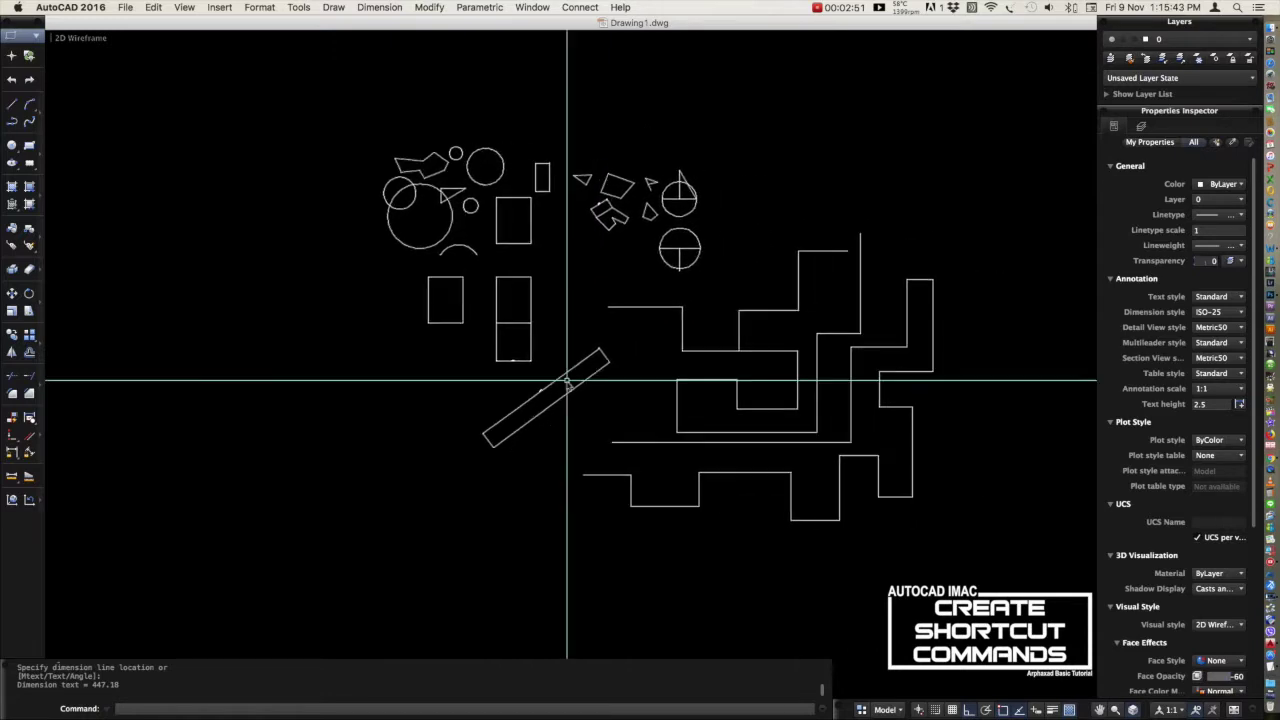
pyautogui.write('z')
pyautogui.press('Return')
pyautogui.write('e')
pyautogui.press('Return')
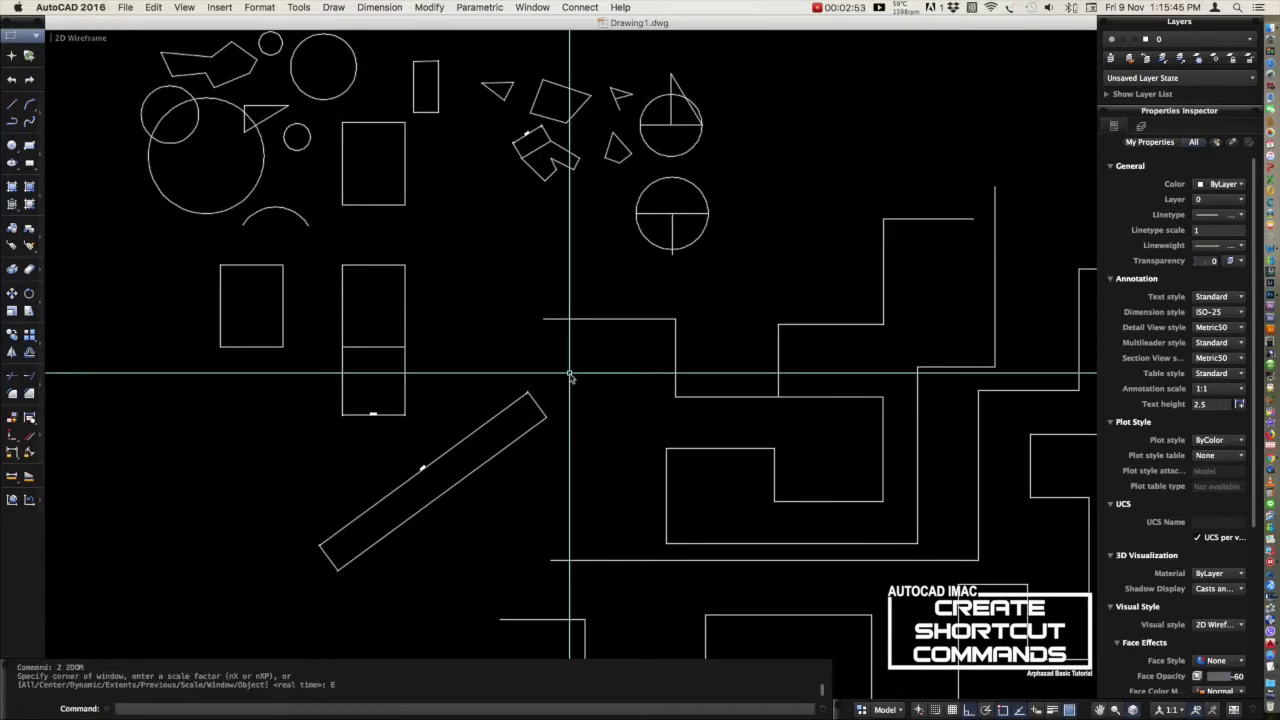